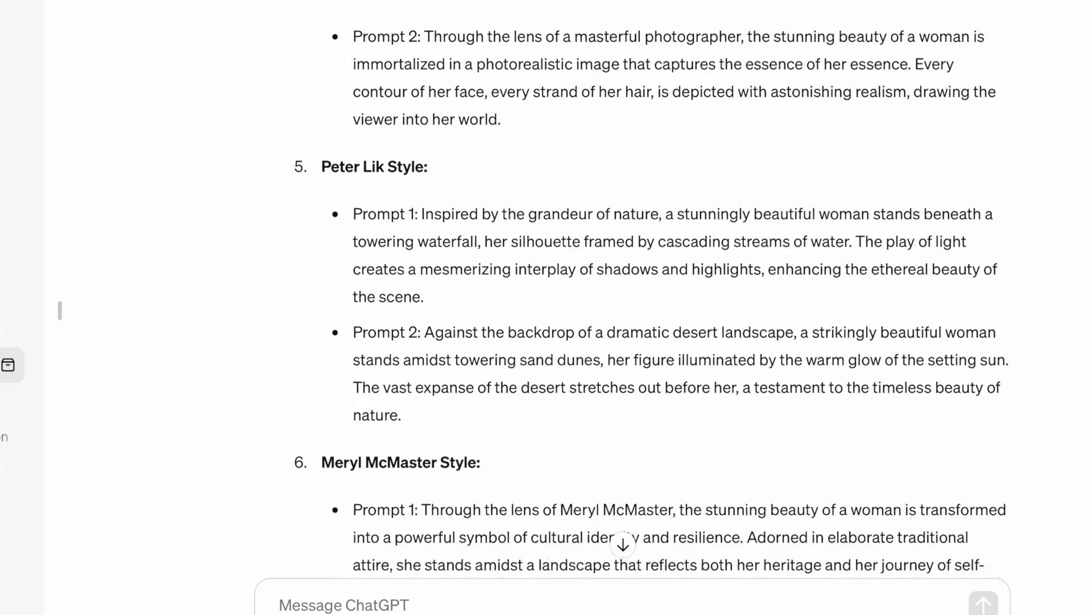
# Scroll through ChatGPT's reply listing photographer-style portrait prompts
pyautogui.scroll(-15, 626, 285)
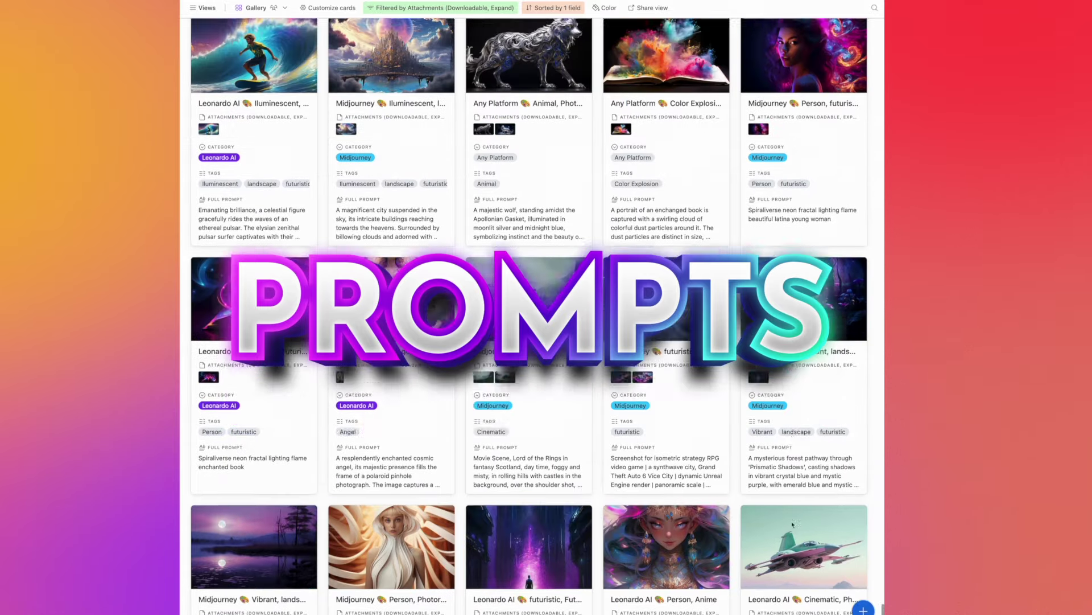
pyautogui.scroll(-20, 793, 524)
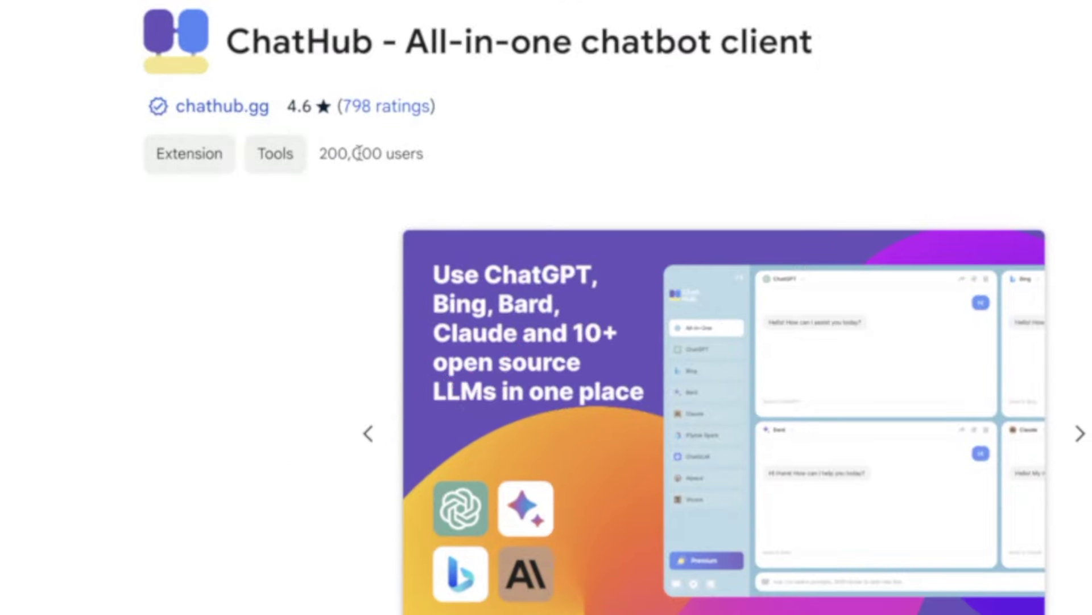
# Enlarge the first ChatHub screenshot, then page through the GPT-4, prompt library and history screenshots
pyautogui.click(951, 385)
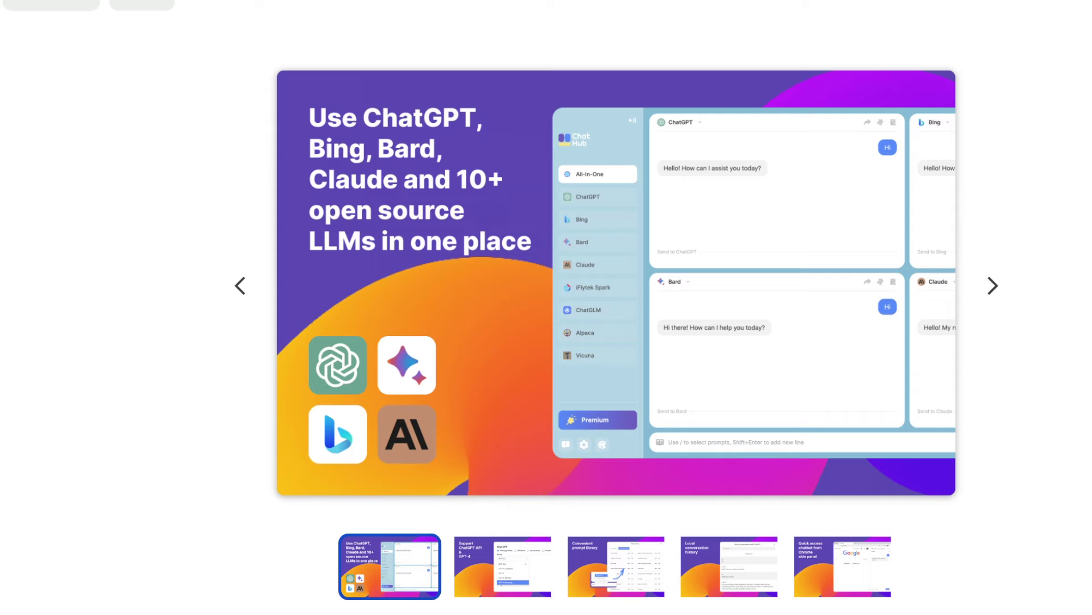
pyautogui.press('Escape')
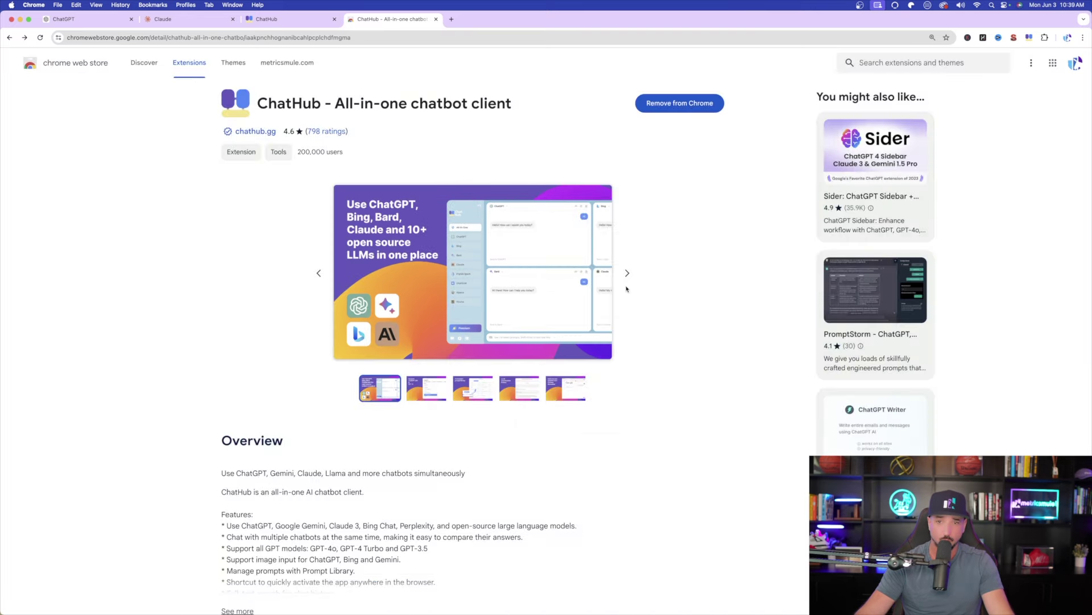
pyautogui.click(626, 273)
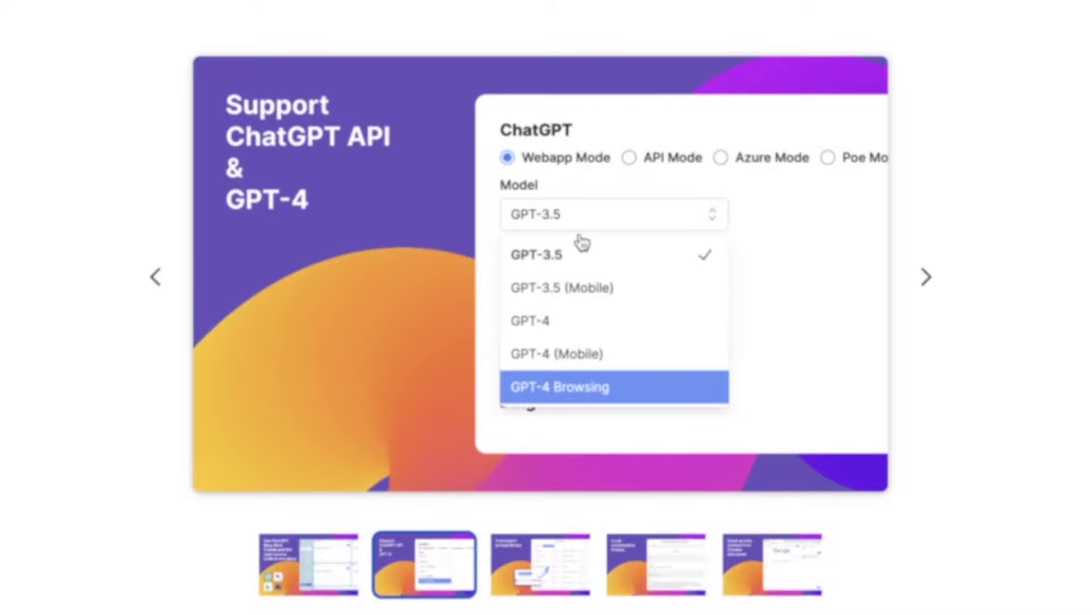
pyautogui.click(927, 278)
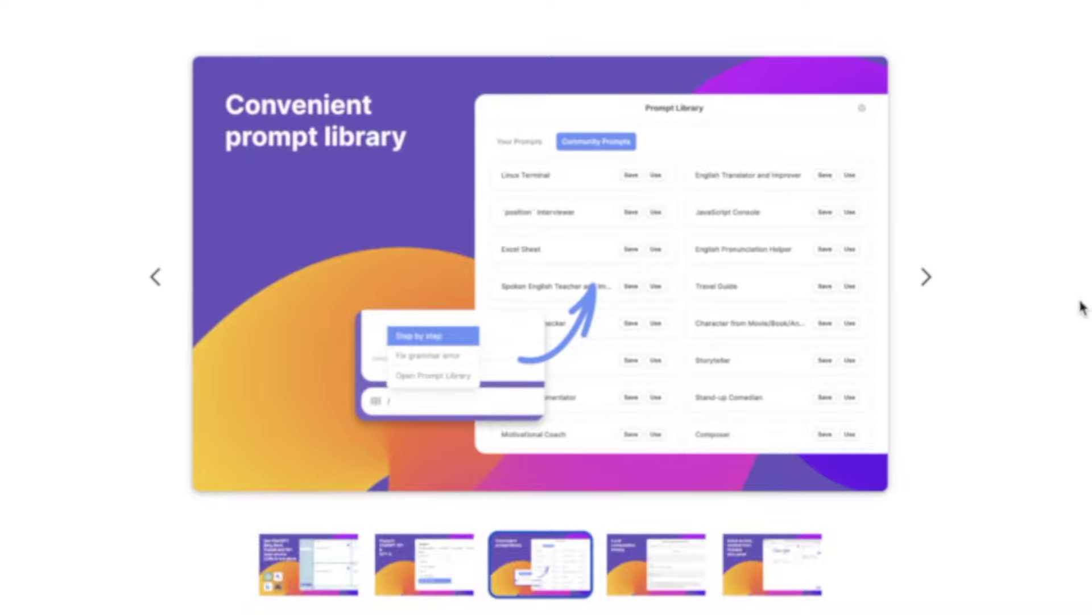
pyautogui.click(931, 277)
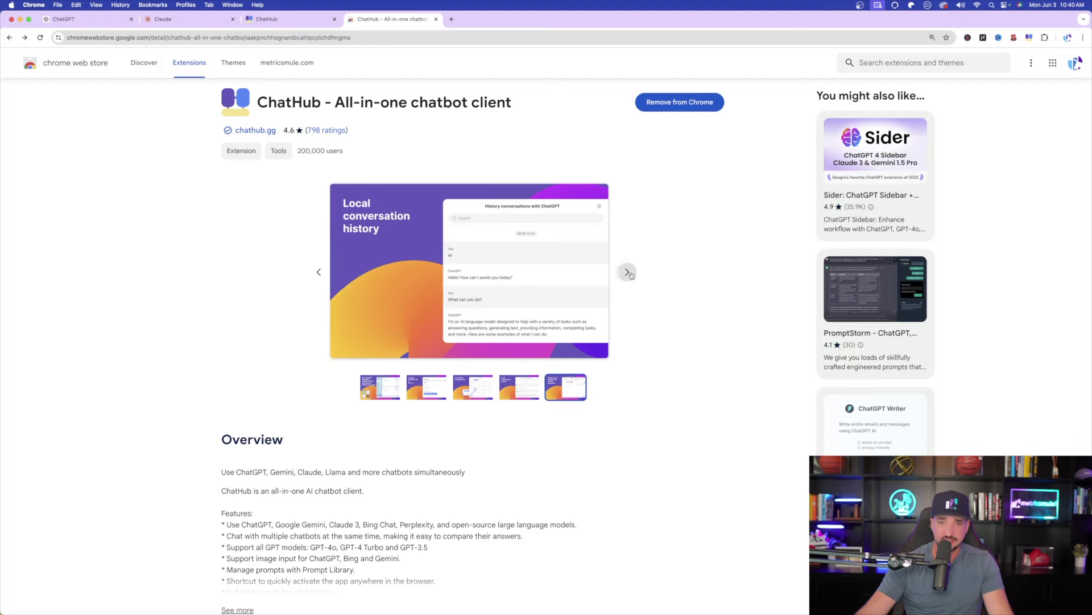
# Read the zoomed-in Overview feature list, then open and skim ChatHub's full reviews page
pyautogui.scroll(-5, 215, 260)
pyautogui.press('super+equal')
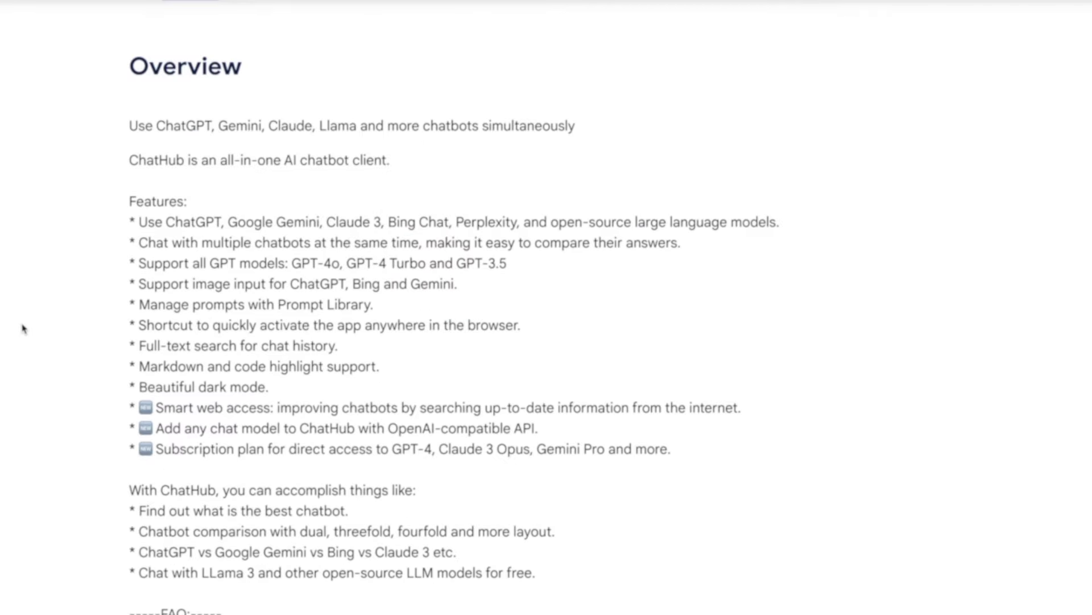
pyautogui.scroll(-15, 17, 234)
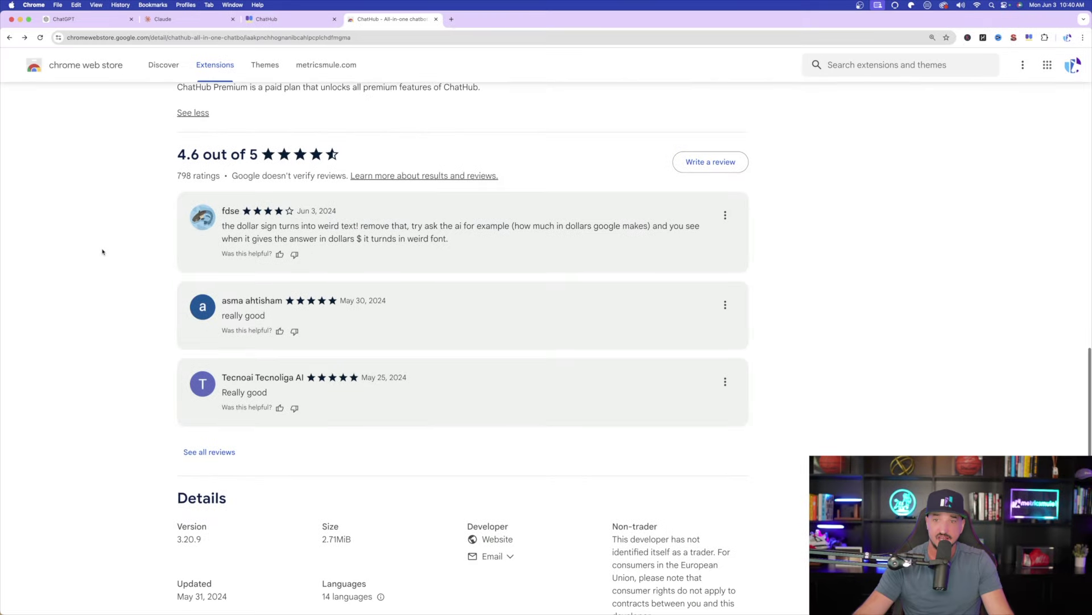
pyautogui.scroll(-2, 91, 261)
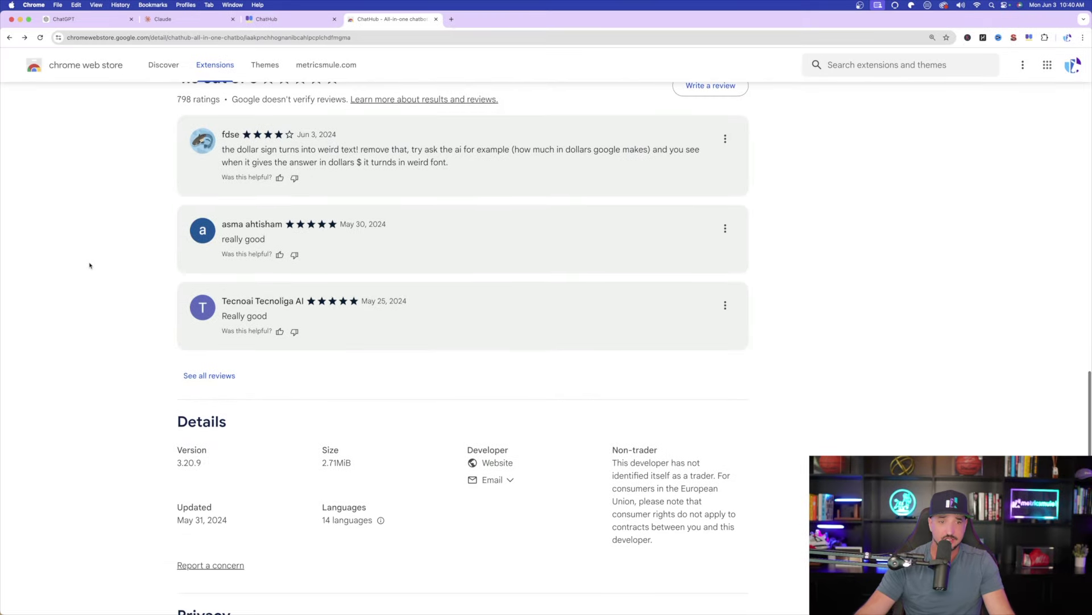
pyautogui.click(207, 376)
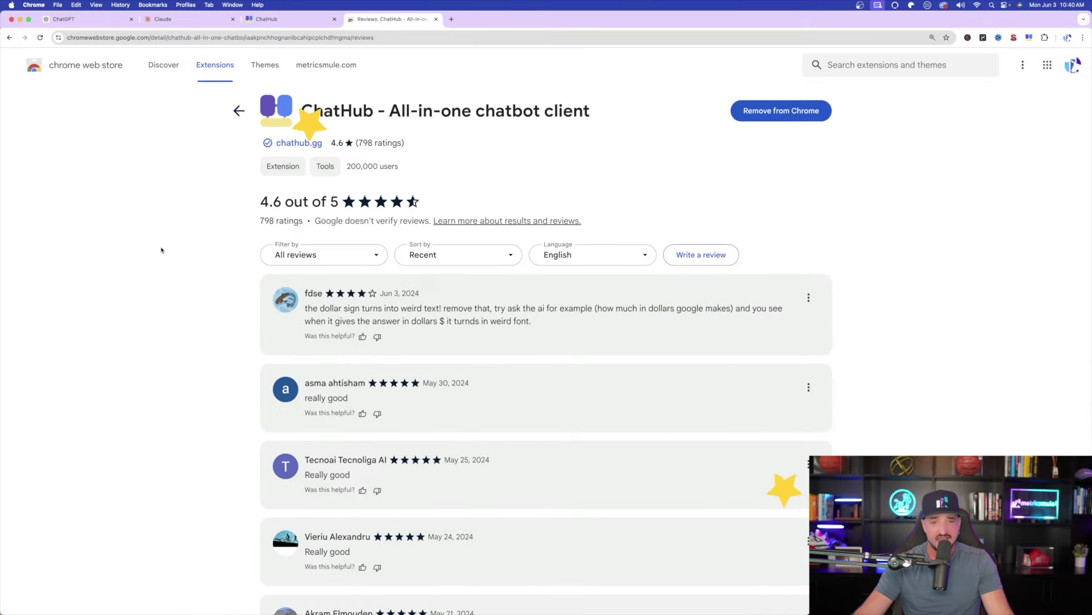
pyautogui.scroll(-6, 156, 241)
pyautogui.scroll(3, 163, 236)
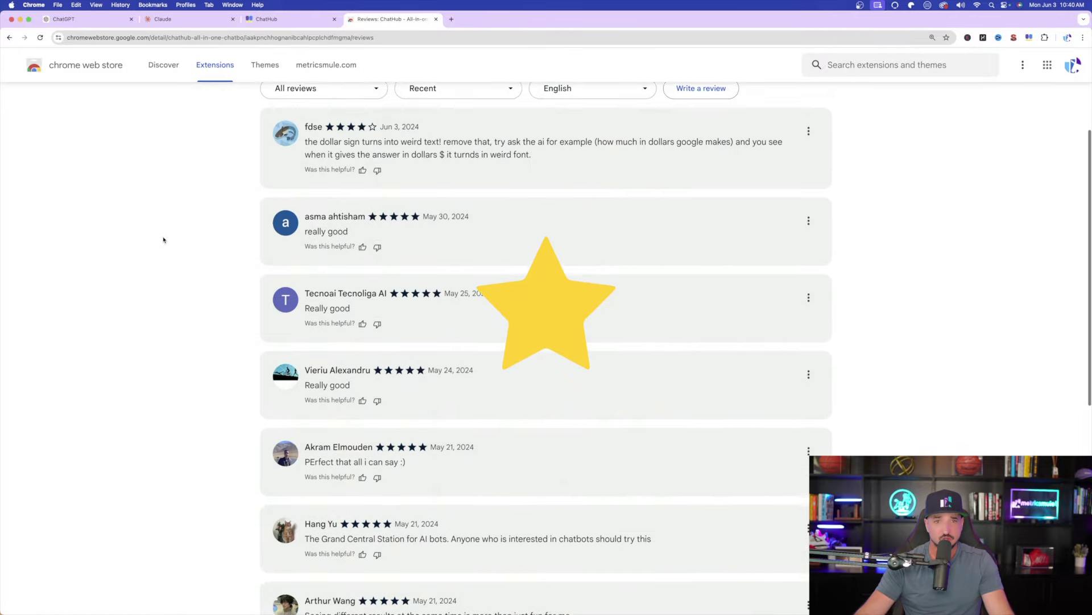
pyautogui.scroll(-5, 168, 233)
pyautogui.scroll(4, 168, 222)
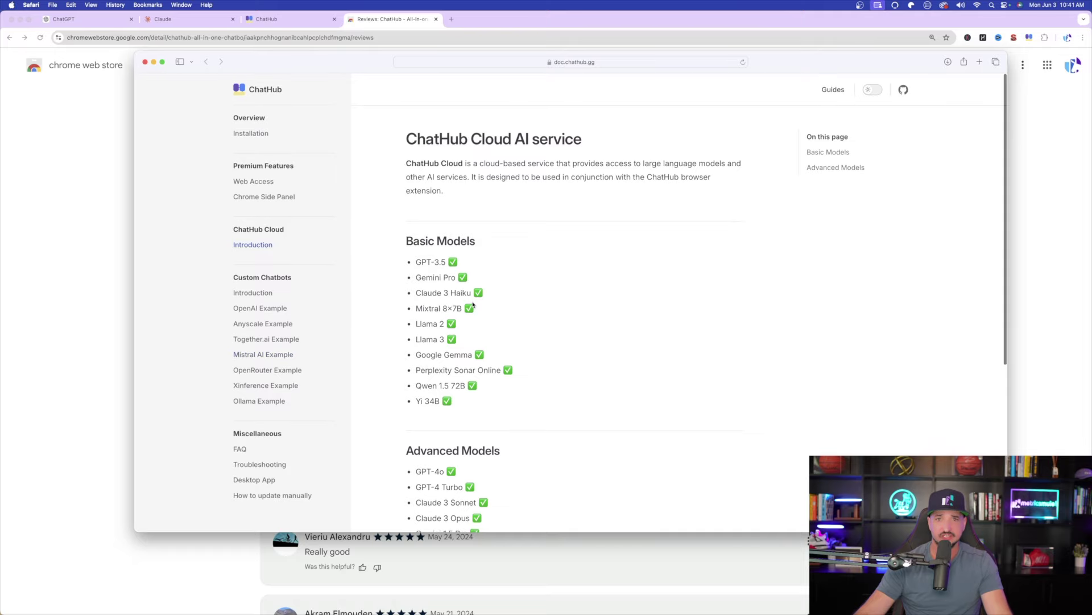
# Scroll through the Basic Models and Advanced Models lists on the ChatHub Cloud page
pyautogui.scroll(-1, 588, 220)
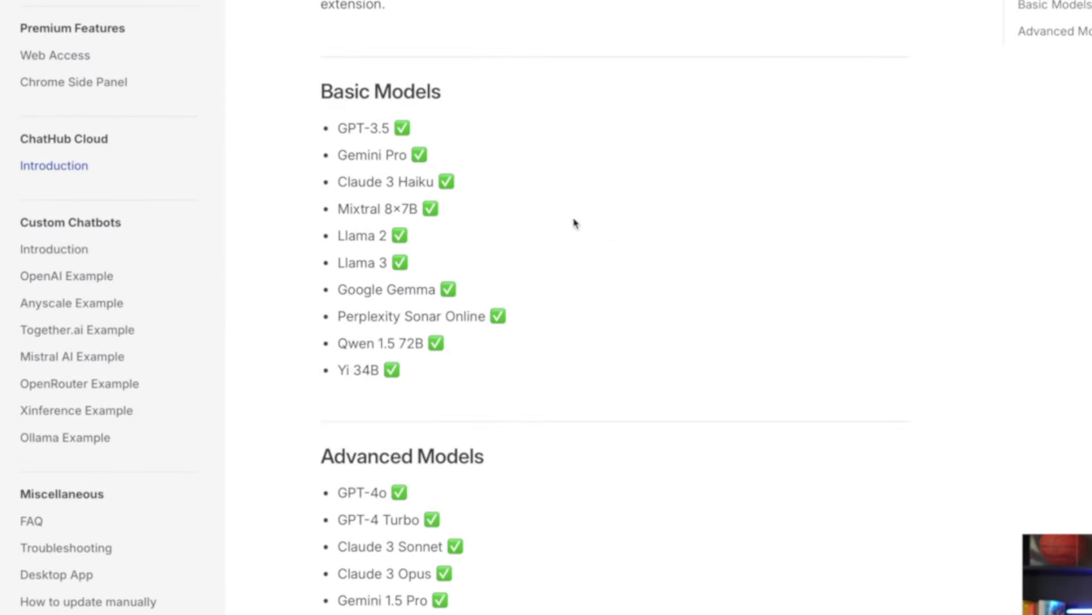
pyautogui.scroll(-1, 575, 223)
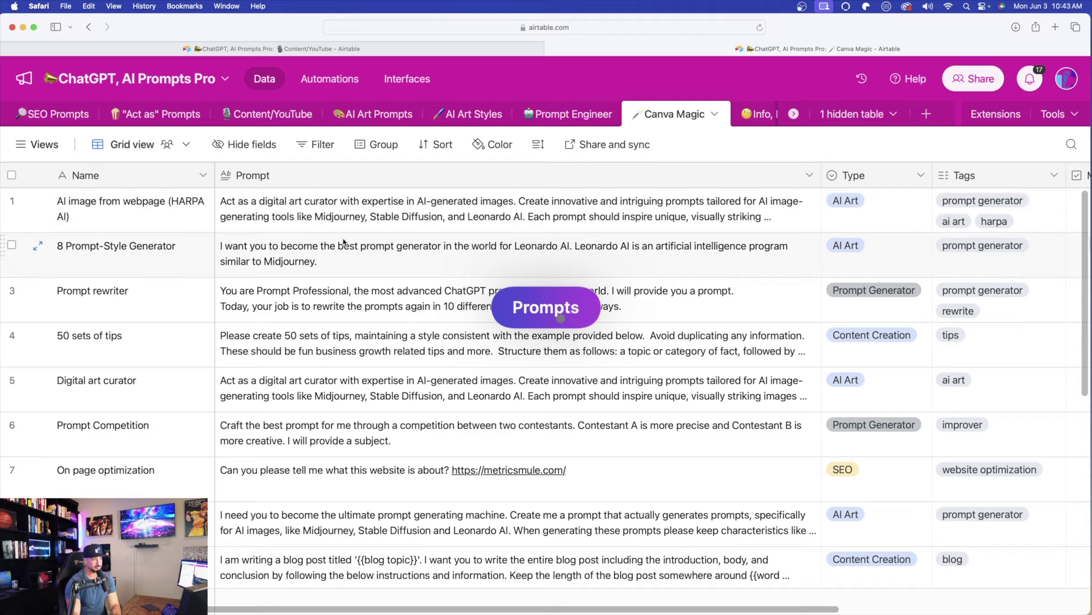
# Browse the SEO Prompts, "Act as" Prompts, Content/YouTube and AI Art Prompts tables
pyautogui.click(57, 116)
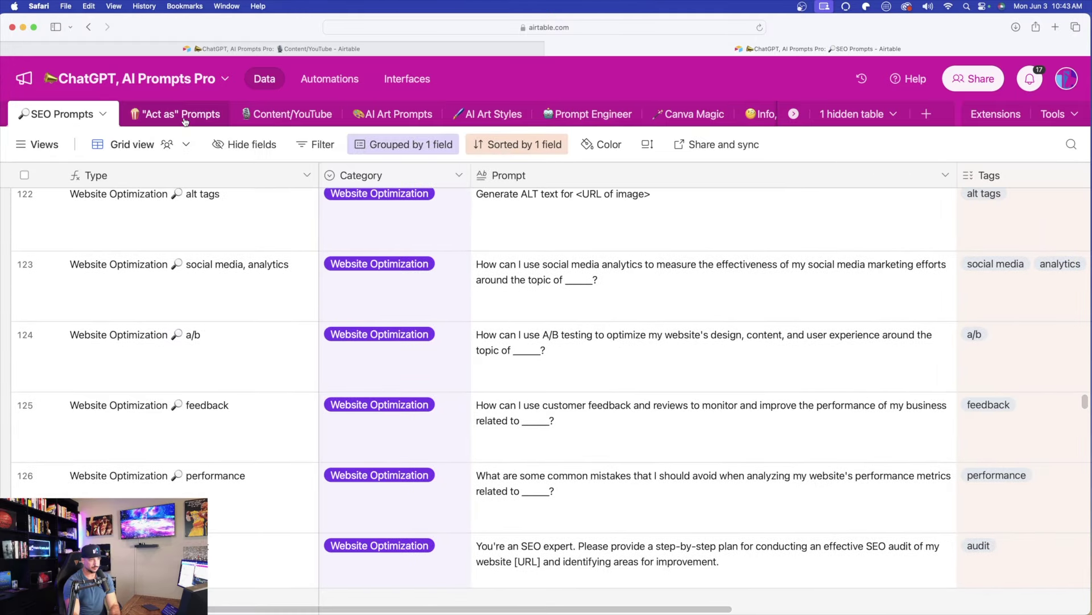
pyautogui.click(185, 119)
pyautogui.click(285, 114)
pyautogui.click(376, 114)
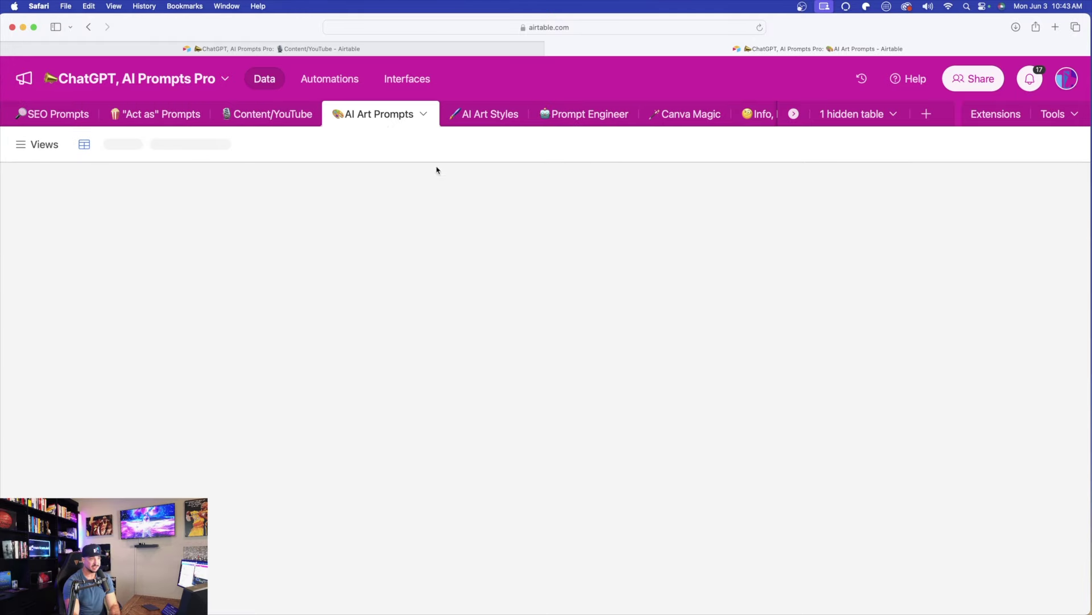
pyautogui.scroll(-10, 433, 308)
pyautogui.scroll(10, 438, 299)
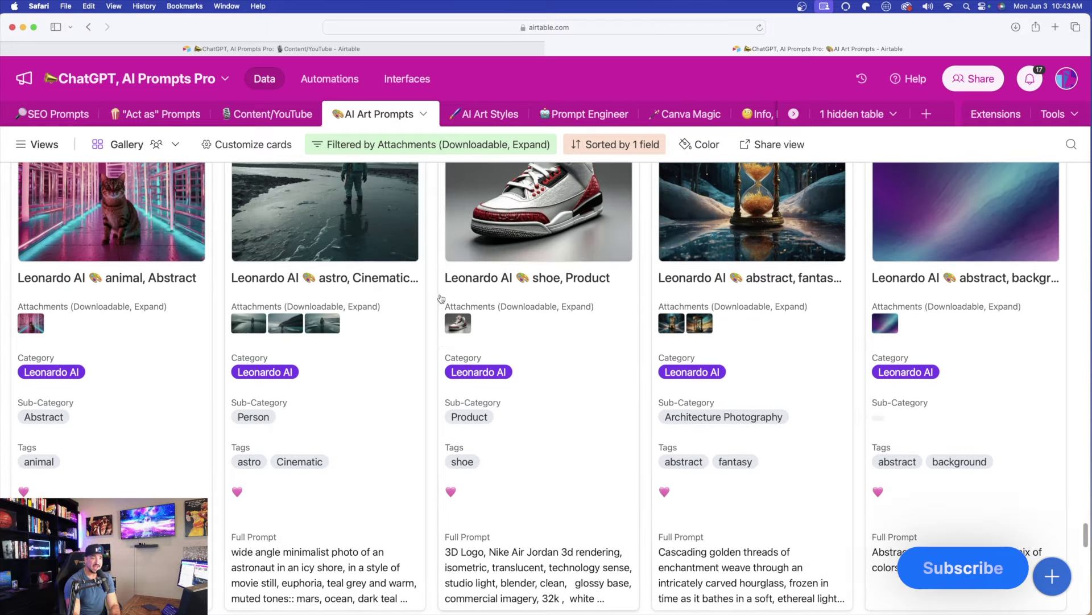
pyautogui.scroll(-10, 512, 274)
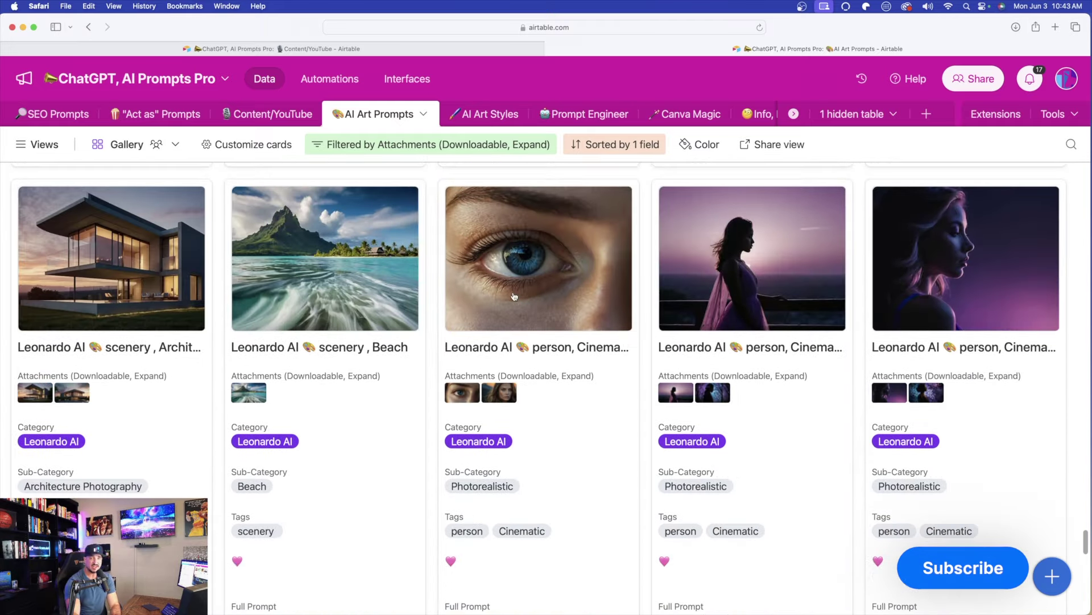
pyautogui.click(484, 114)
pyautogui.scroll(-5, 615, 318)
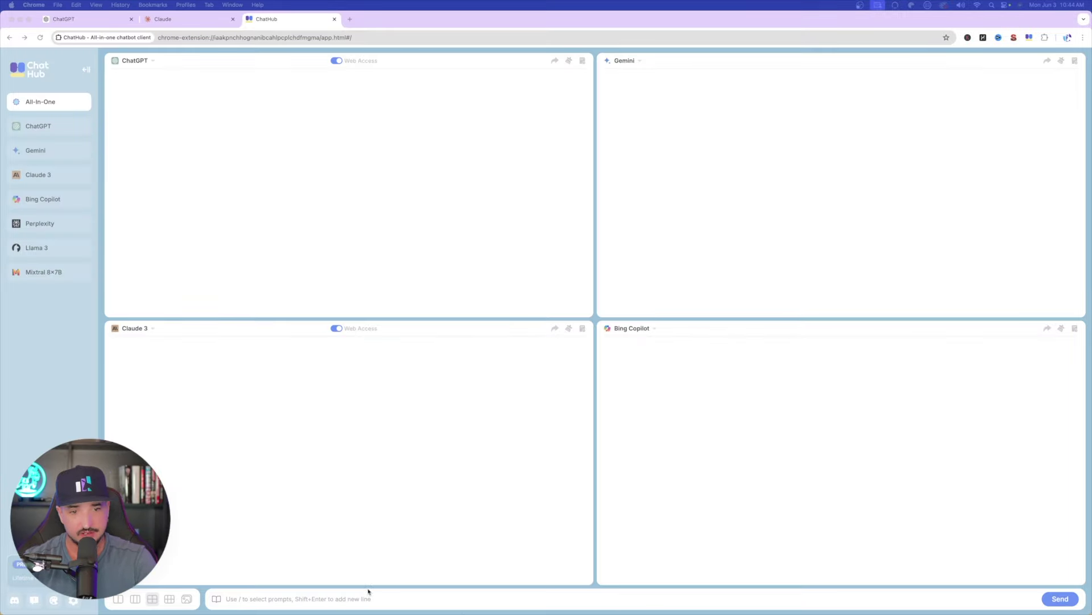
# Paste the supercar digital art curator prompt into All-in-One and send it to all four bots
pyautogui.write('Act as a digital art curator with expertise in AI-generated images. Create innovative and intriguing prompts tailored for AI image-generating tools like Midjourney, Stable Diffusion, and Leonardo AI. Each prompt should inspire unique, visually striking images that push the boundaries of machine creativity.  Subject: Supercar Style: Photorealistic')
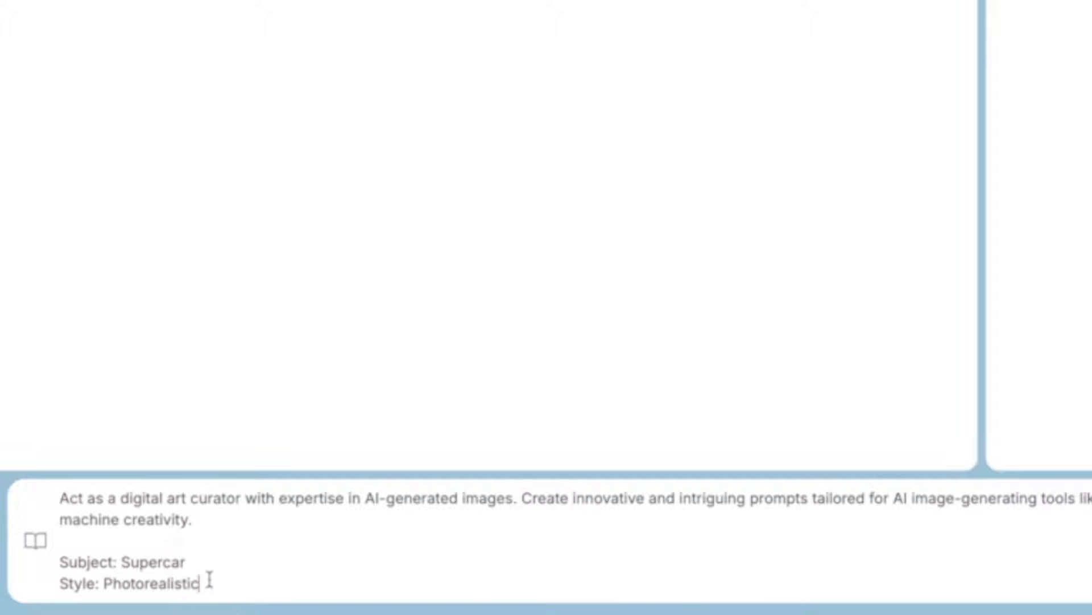
pyautogui.click(1060, 597)
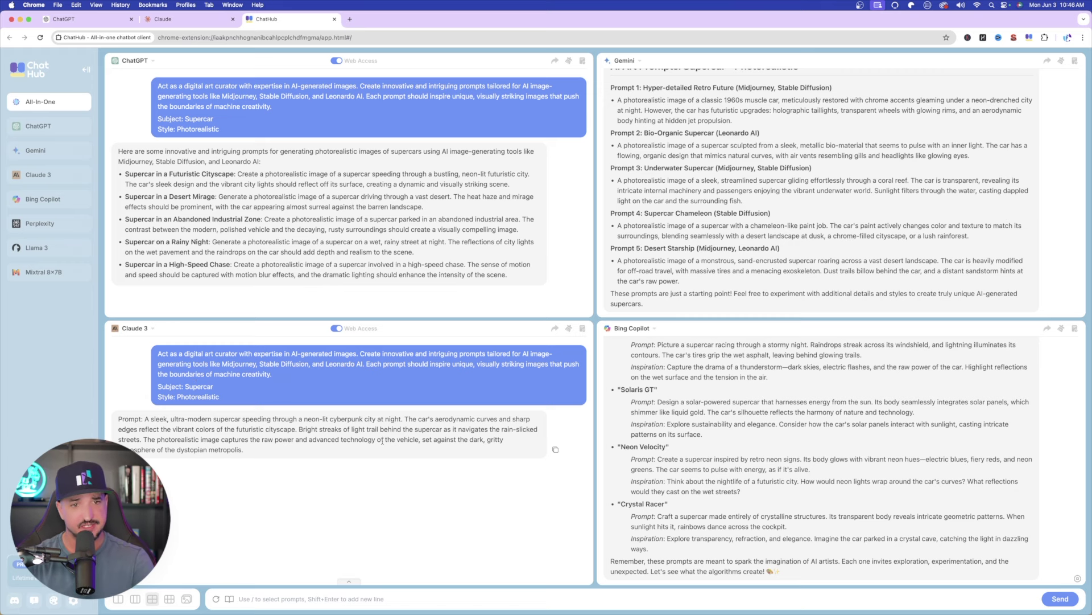
pyautogui.click(144, 329)
pyautogui.click(233, 499)
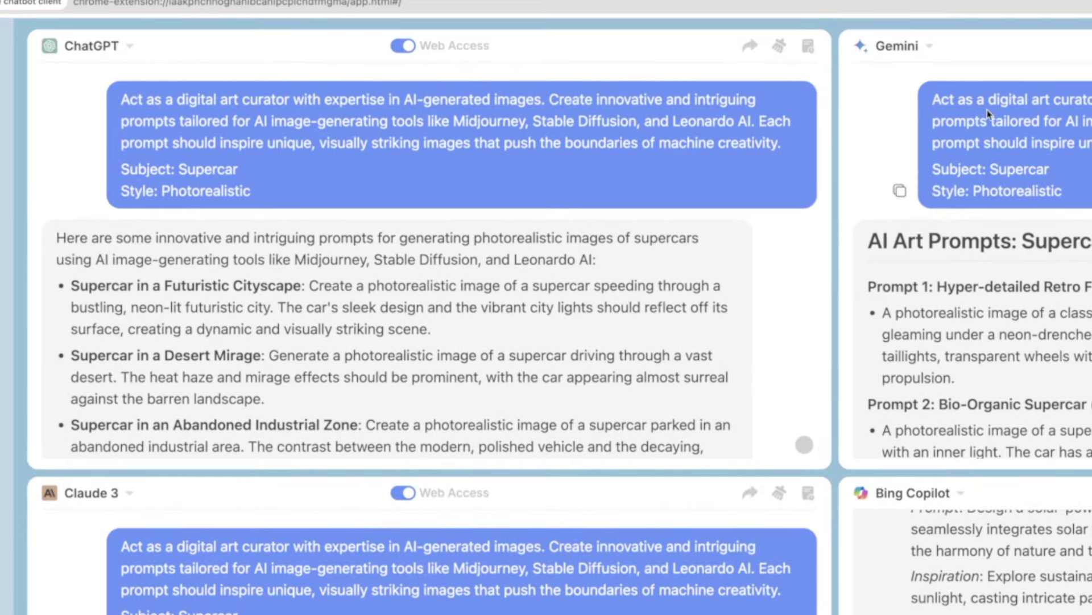
pyautogui.scroll(-3, 987, 227)
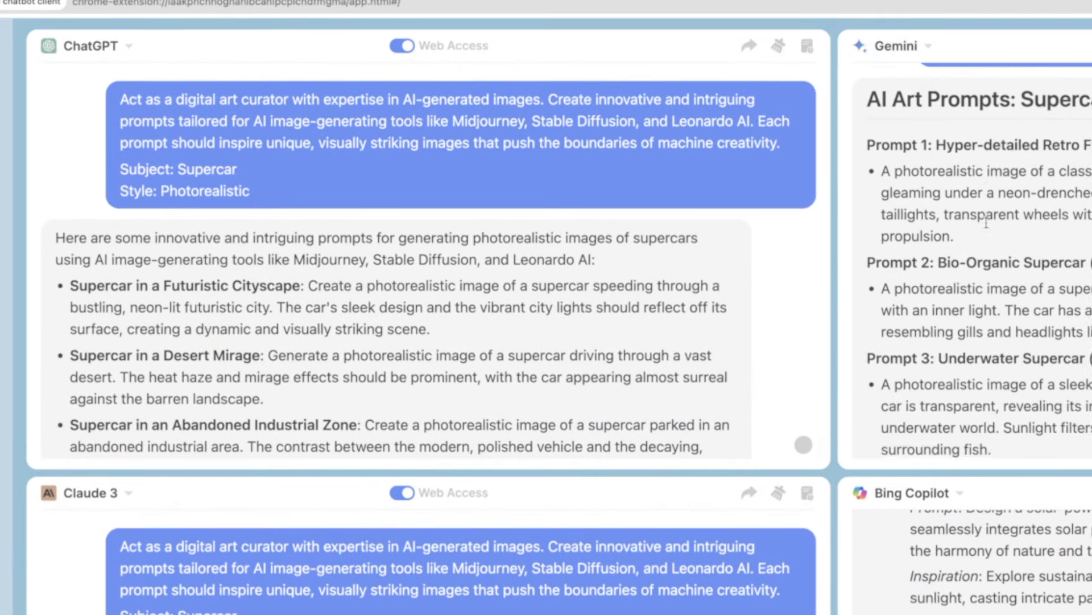
pyautogui.scroll(-3, 986, 223)
pyautogui.scroll(10, 1002, 563)
pyautogui.scroll(-10, 1001, 563)
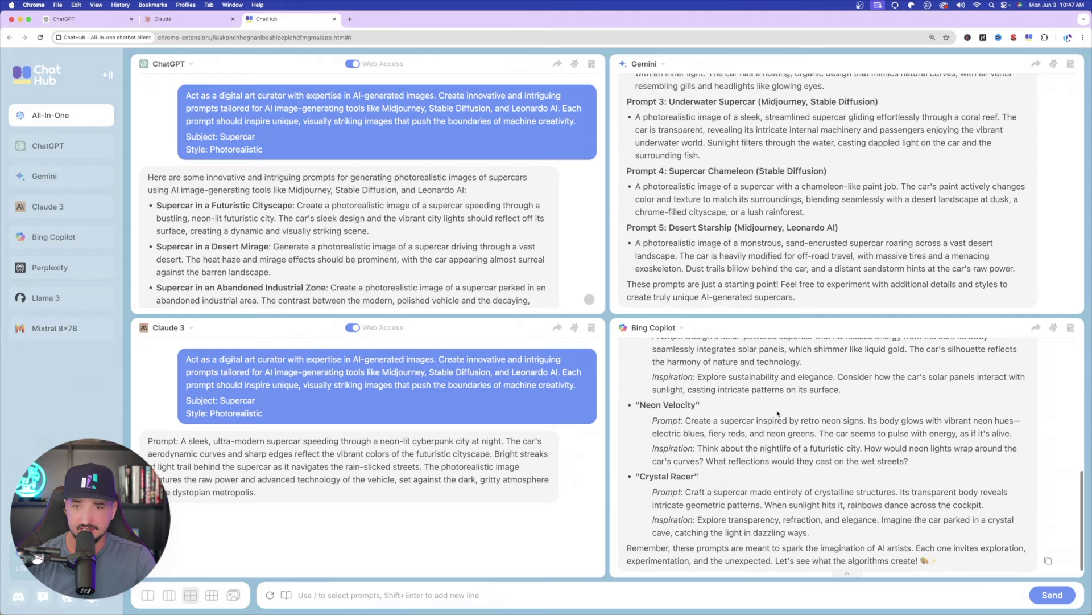
pyautogui.scroll(10, 776, 421)
pyautogui.scroll(-10, 768, 438)
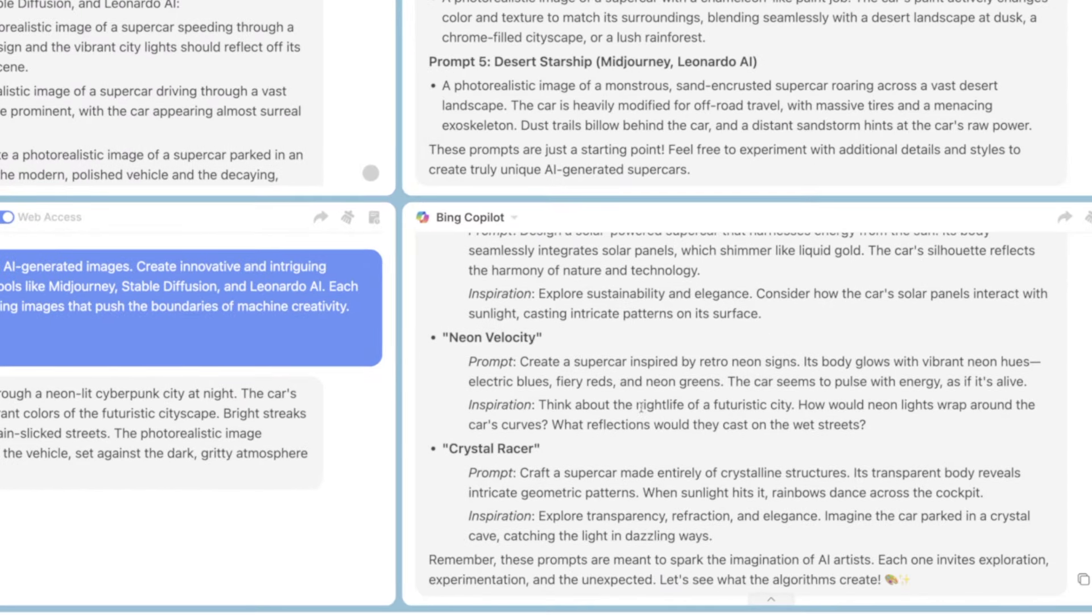
pyautogui.scroll(10, 641, 407)
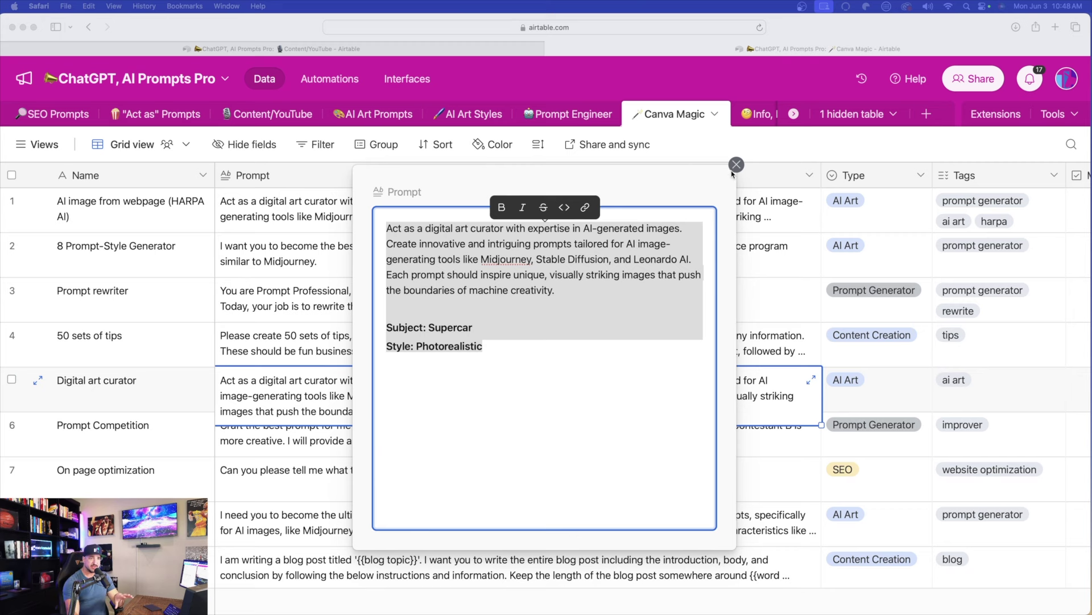
# Close the art curator prompt, switch to Content/YouTube and expand the Title Decider record in row 99
pyautogui.click(732, 174)
pyautogui.click(737, 165)
pyautogui.hscroll(3, 647, 330)
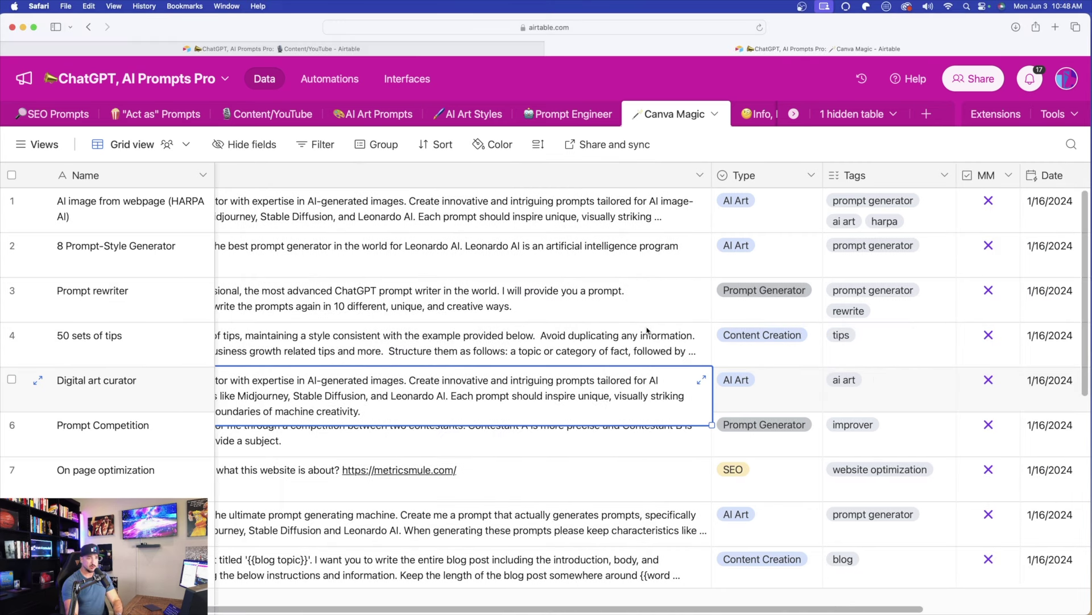
pyautogui.hscroll(-3, 647, 330)
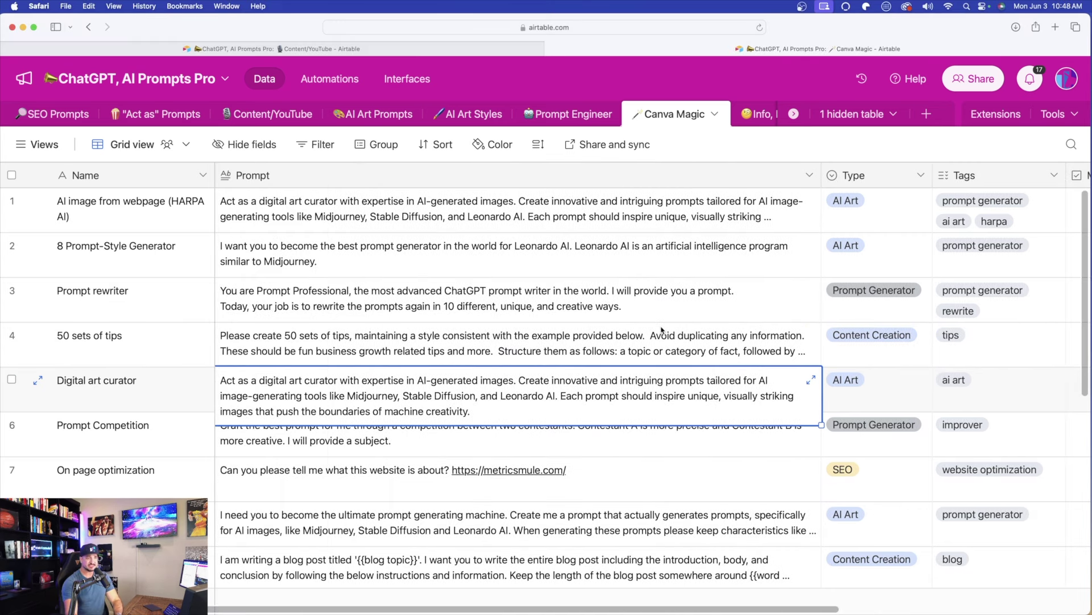
pyautogui.click(272, 115)
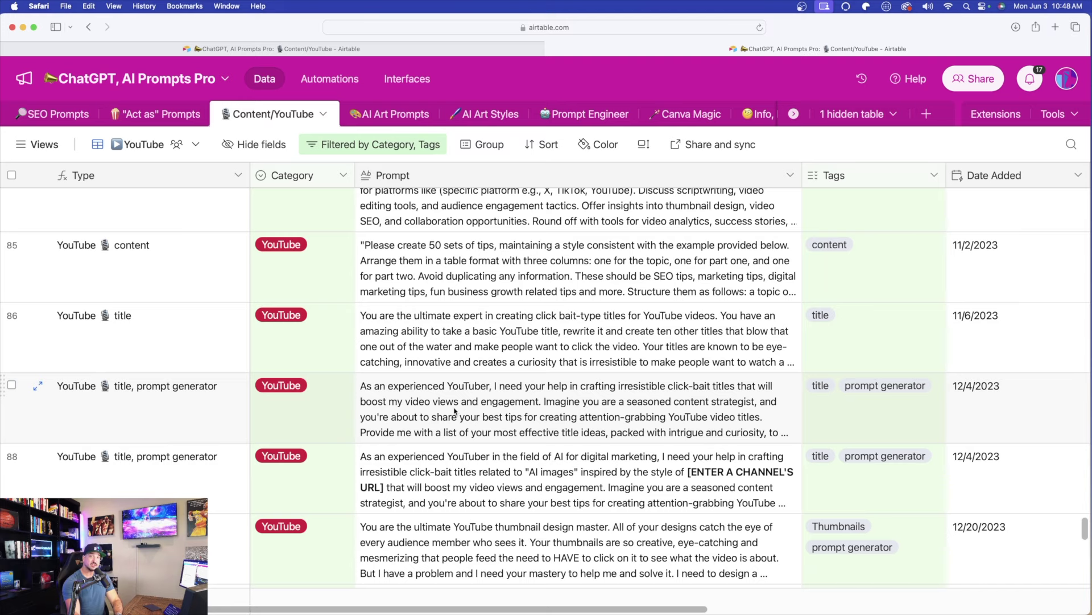
pyautogui.scroll(-15, 440, 440)
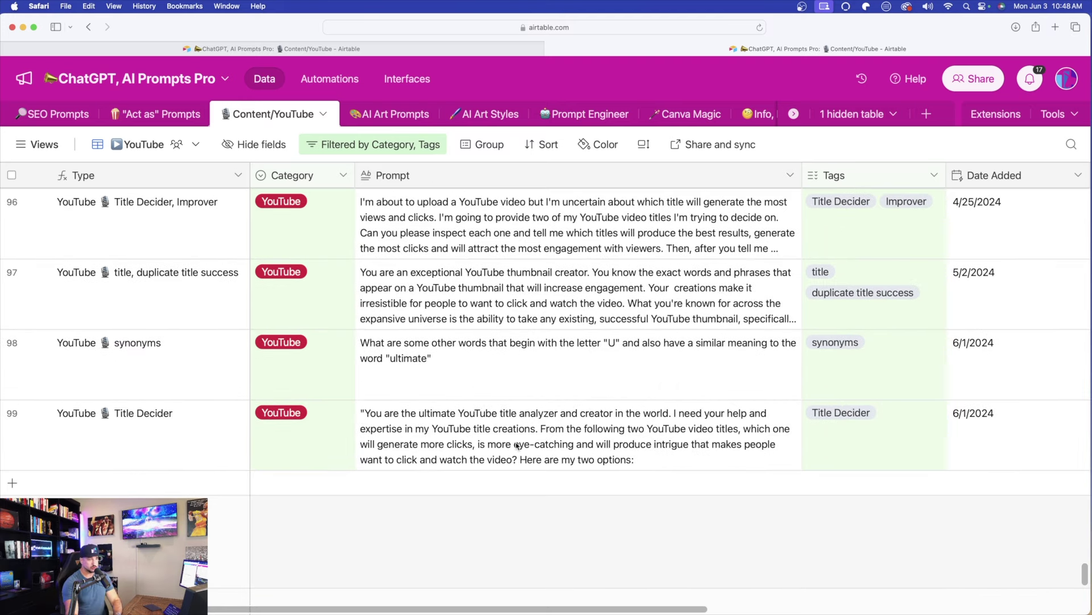
pyautogui.press('space')
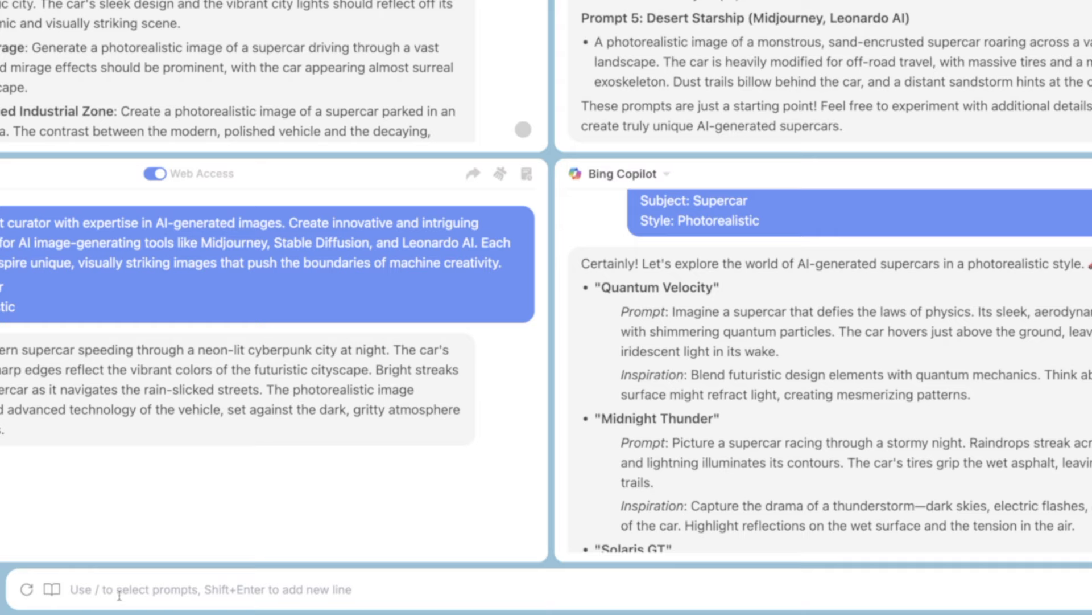
# Send the YouTube title comparison prompt to all four chatbots and skim their replies
pyautogui.hotkey('ctrl', 'v')
pyautogui.press('Return')
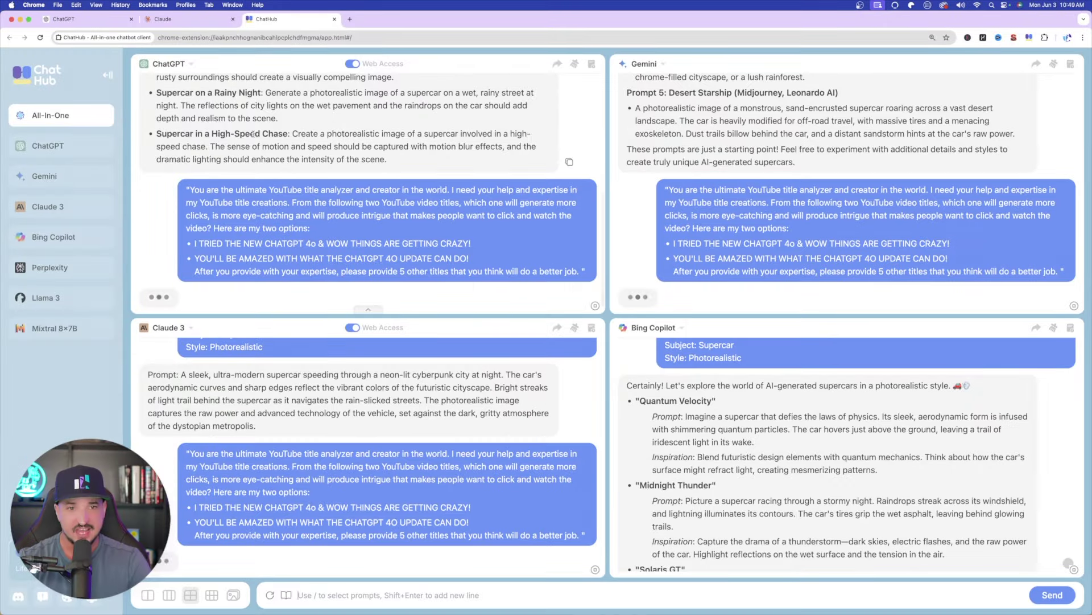
pyautogui.scroll(5, 367, 181)
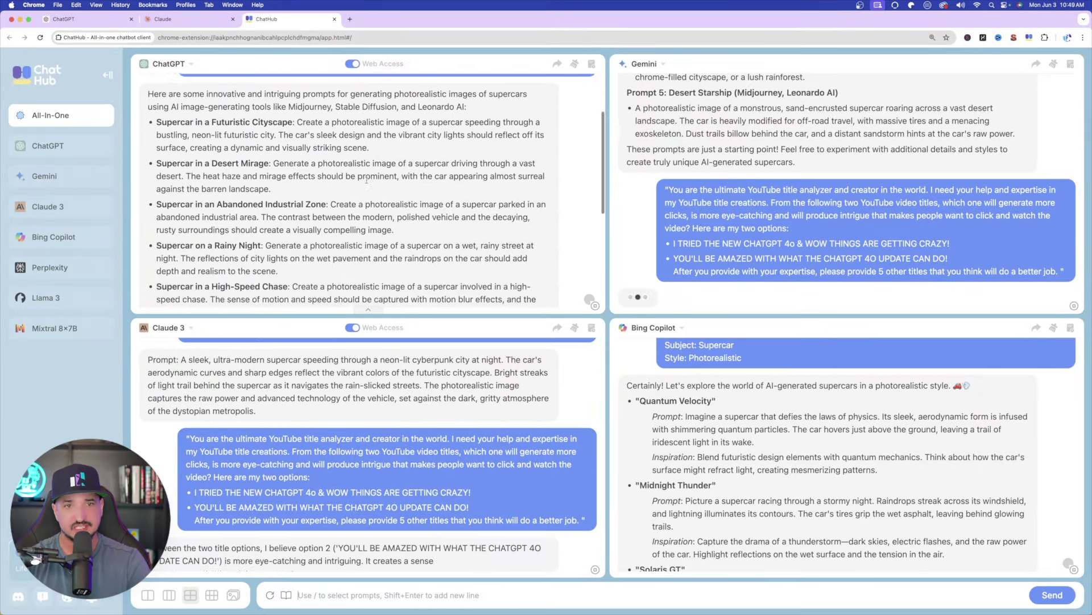
pyautogui.scroll(3, 367, 181)
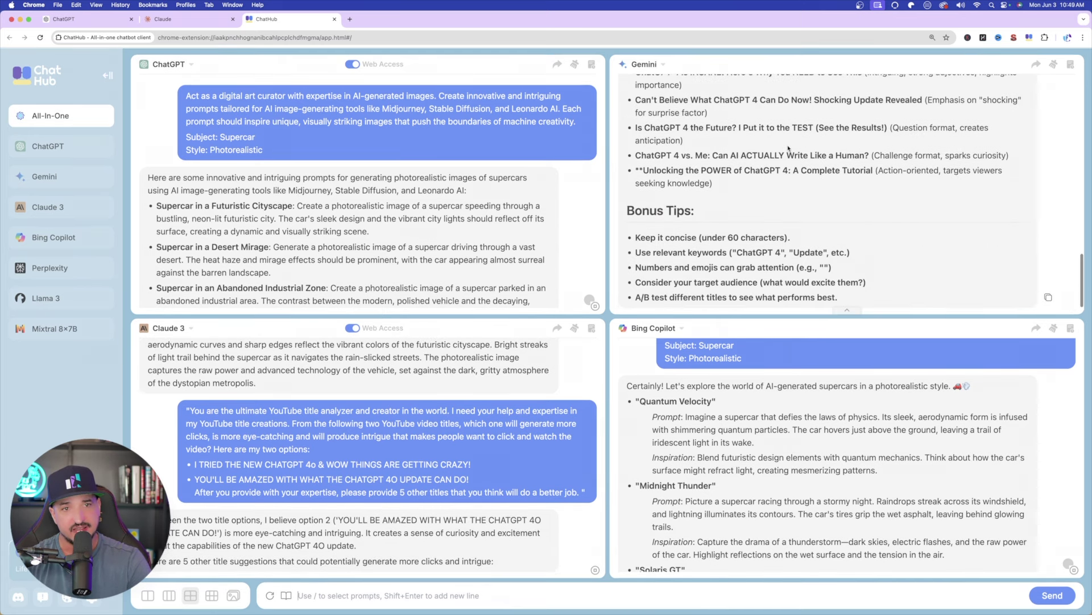
pyautogui.scroll(5, 788, 148)
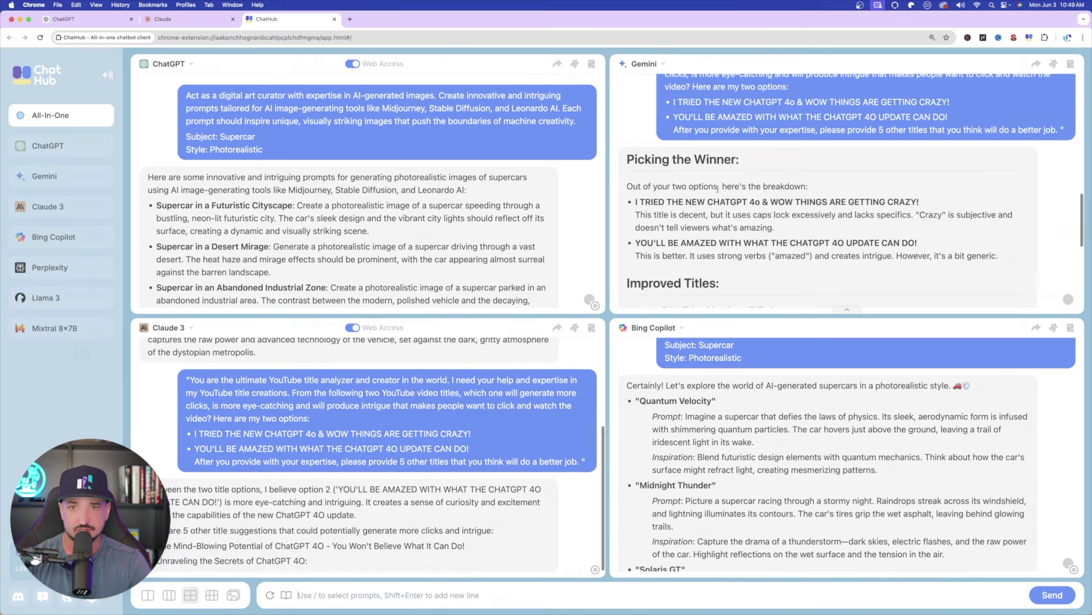
pyautogui.scroll(8, 718, 189)
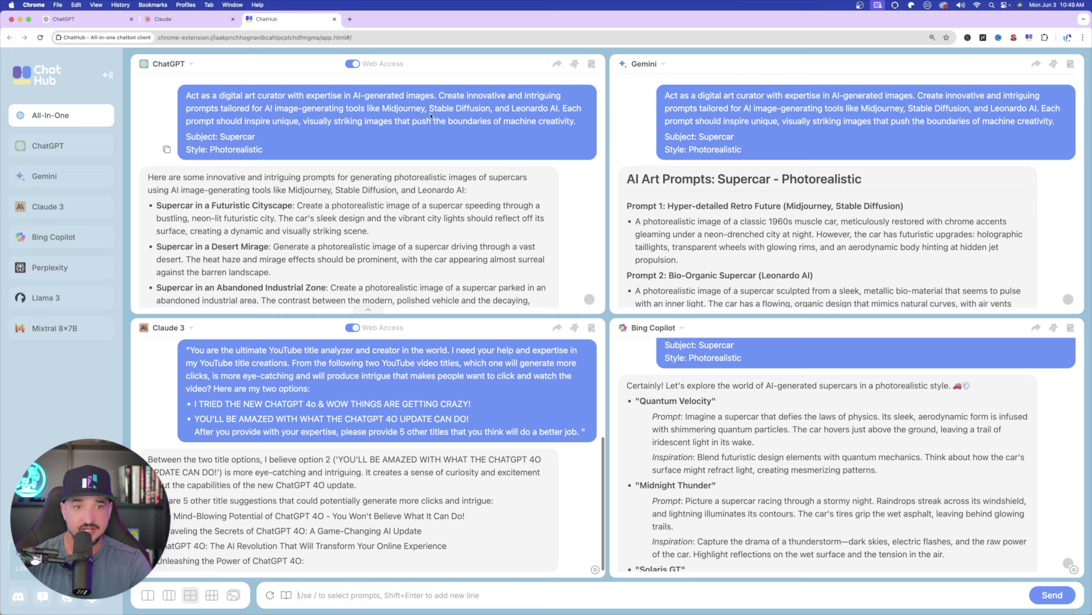
pyautogui.scroll(-10, 431, 116)
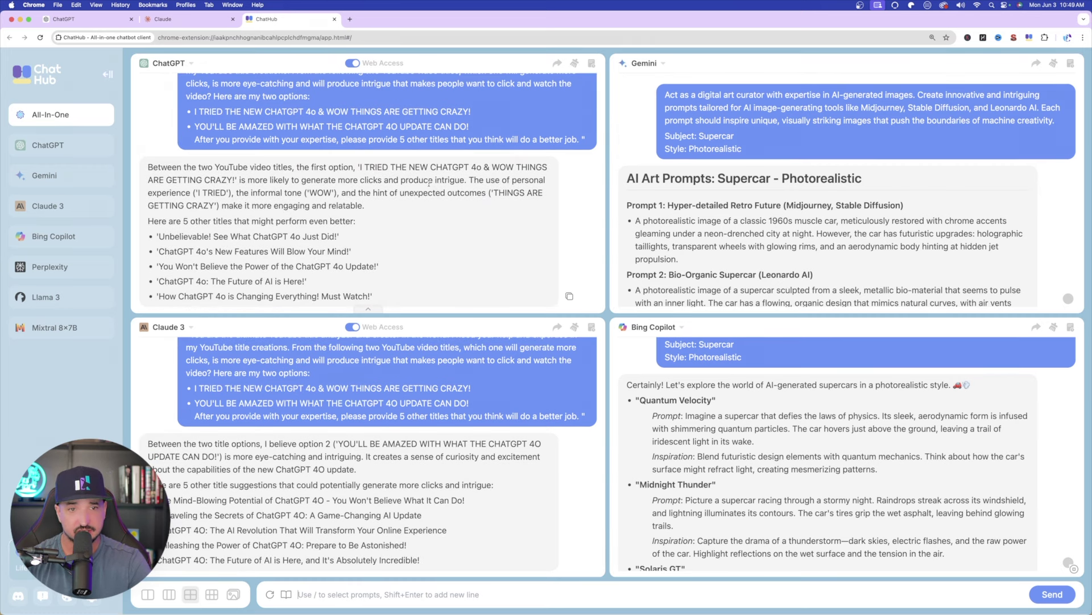
pyautogui.scroll(-10, 778, 485)
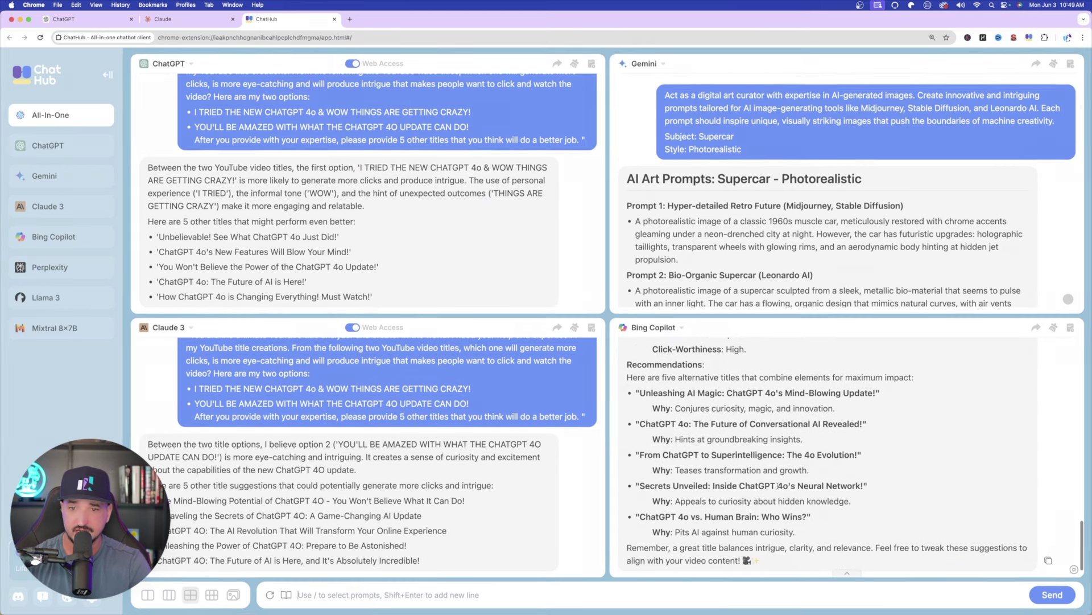
pyautogui.scroll(3, 749, 454)
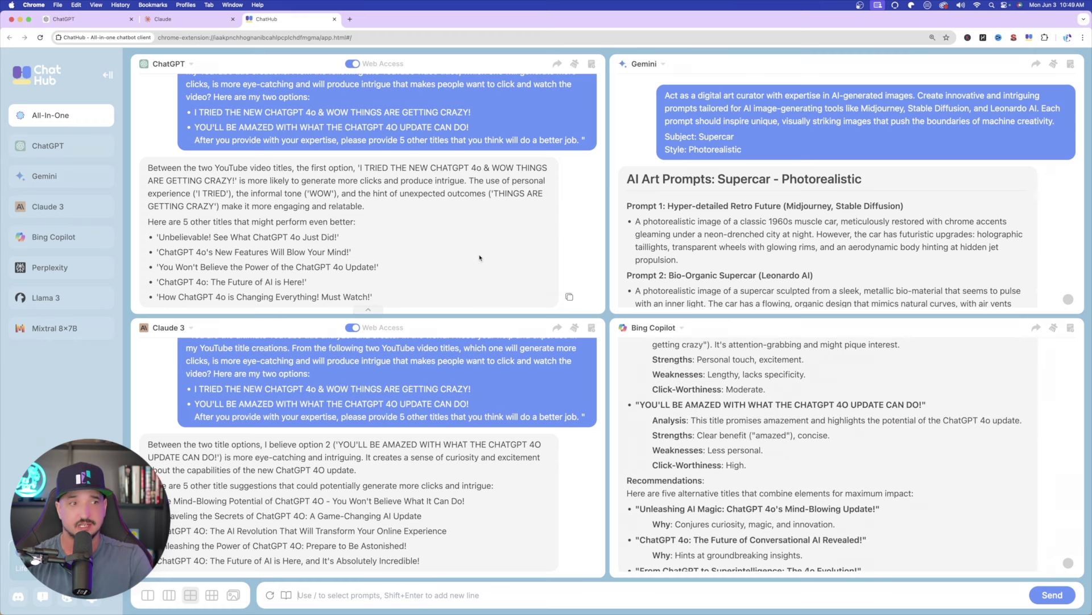
pyautogui.scroll(1, 456, 244)
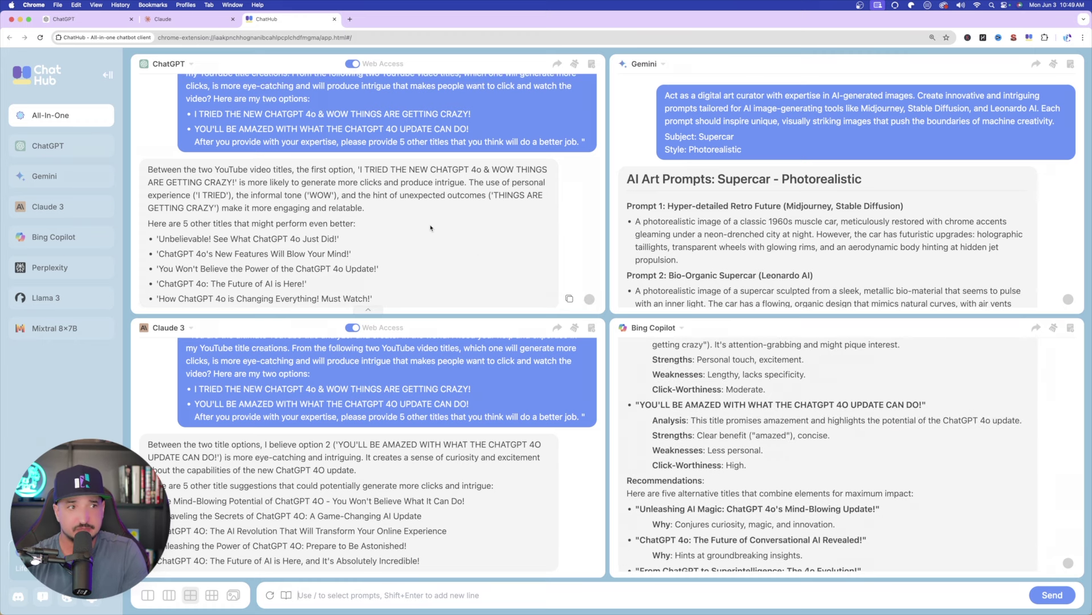
# Zoom in and highlight ChatGPT's title reasoning and its line introducing five alternative titles
pyautogui.press('super+equal')
pyautogui.scroll(-10, 417, 235)
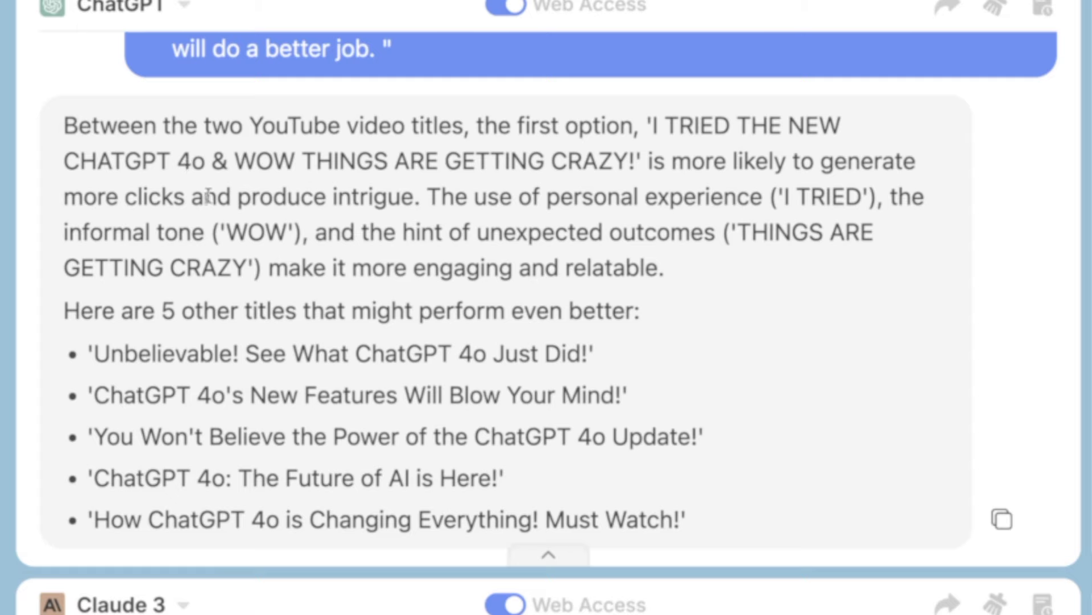
pyautogui.moveTo(208, 196); pyautogui.dragTo(734, 293)
pyautogui.click(568, 218)
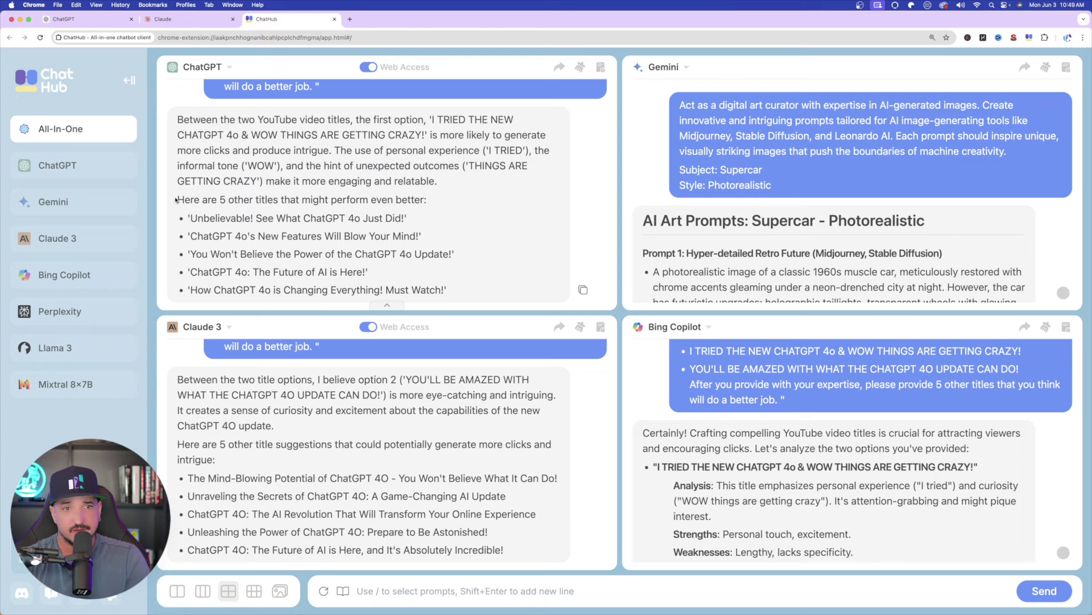
pyautogui.moveTo(63, 311); pyautogui.dragTo(427, 331)
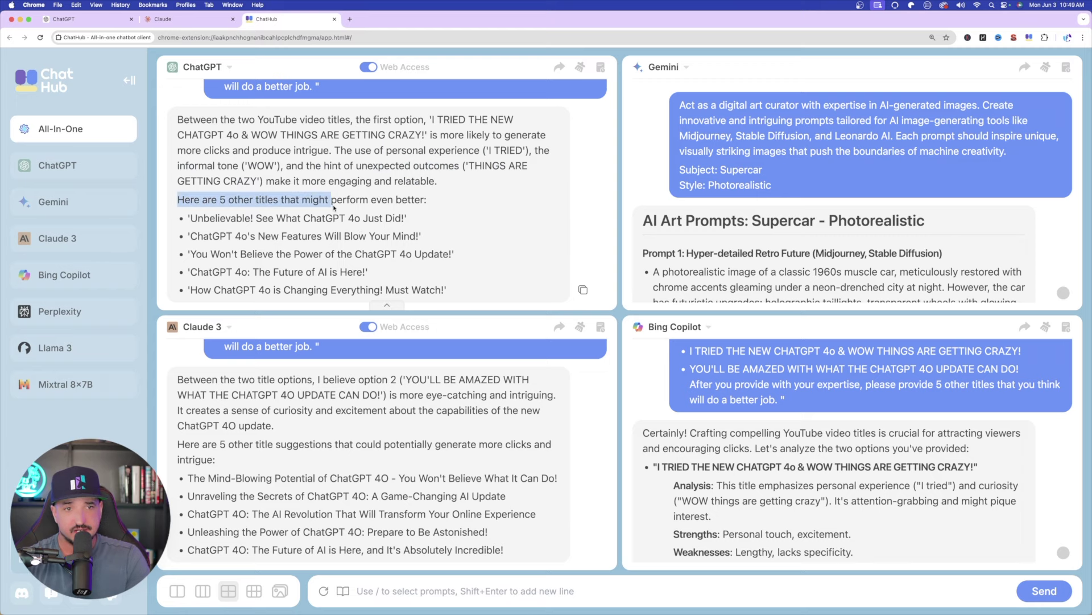
pyautogui.moveTo(334, 207); pyautogui.dragTo(461, 214)
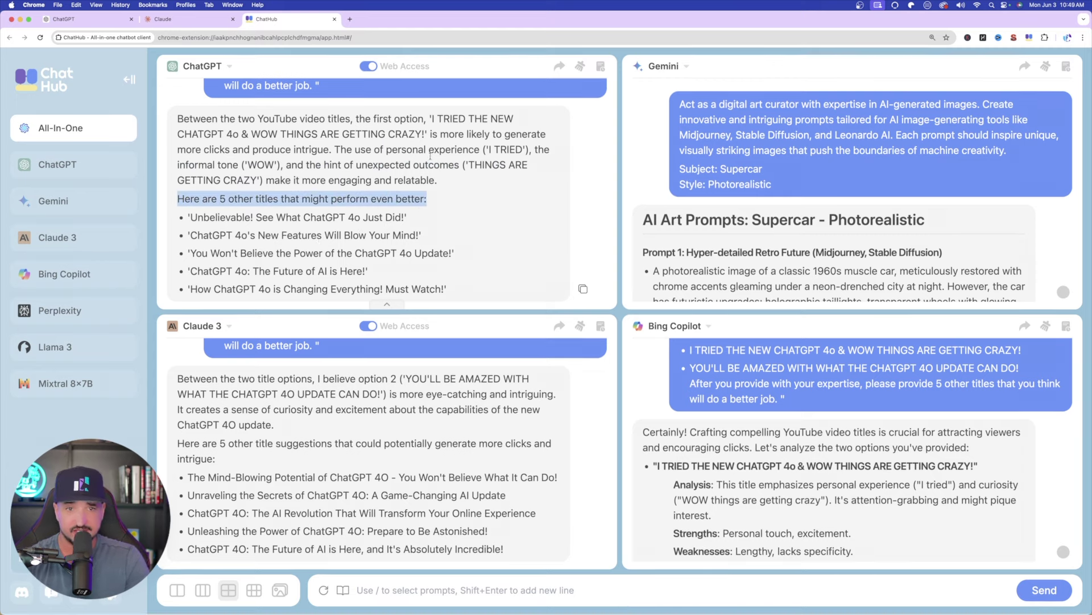
# Highlight Gemini's breakdown and its preferred second title, then ChatGPT's chosen title
pyautogui.scroll(-4, 738, 145)
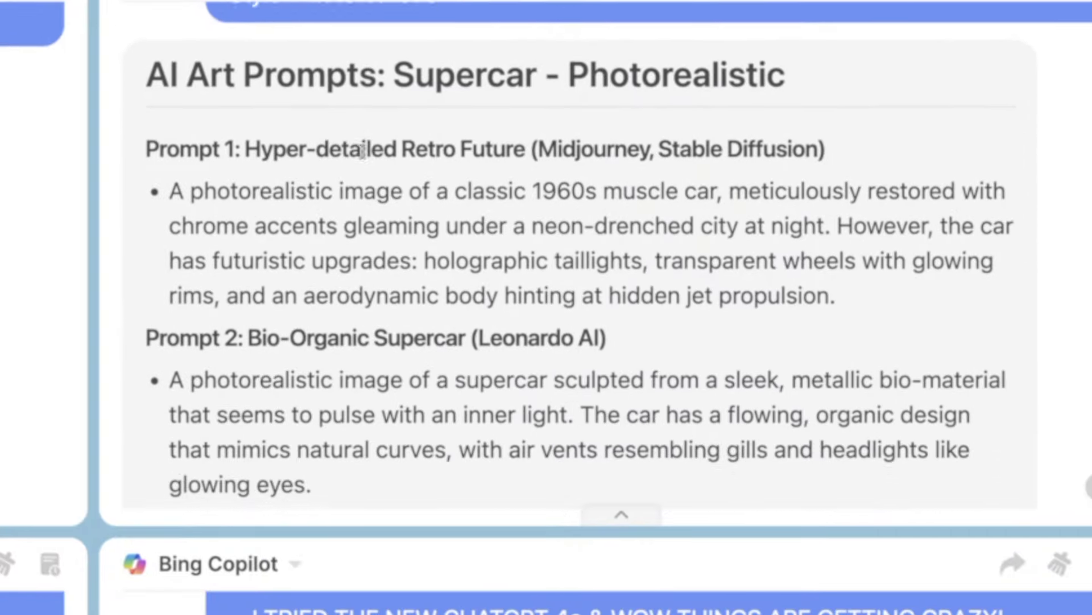
pyautogui.scroll(15, 376, 152)
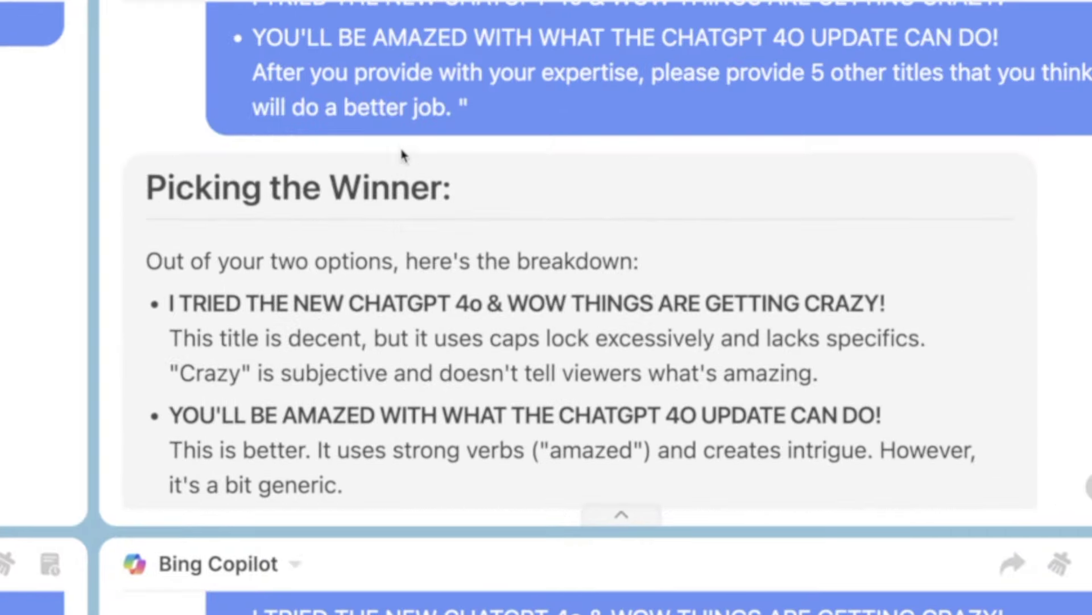
pyautogui.scroll(-3, 284, 177)
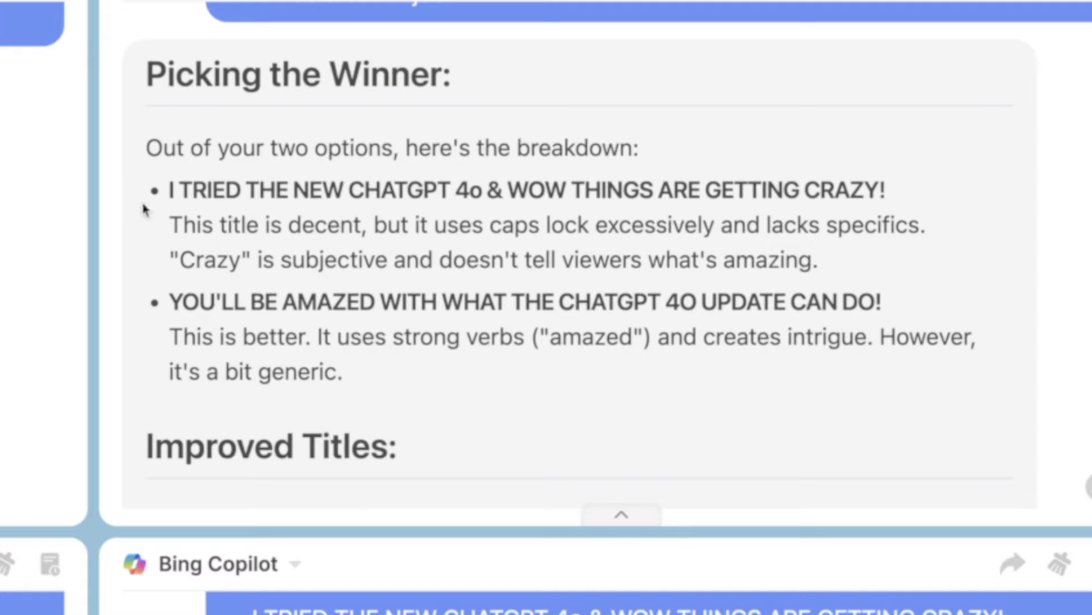
pyautogui.moveTo(151, 193); pyautogui.dragTo(560, 384)
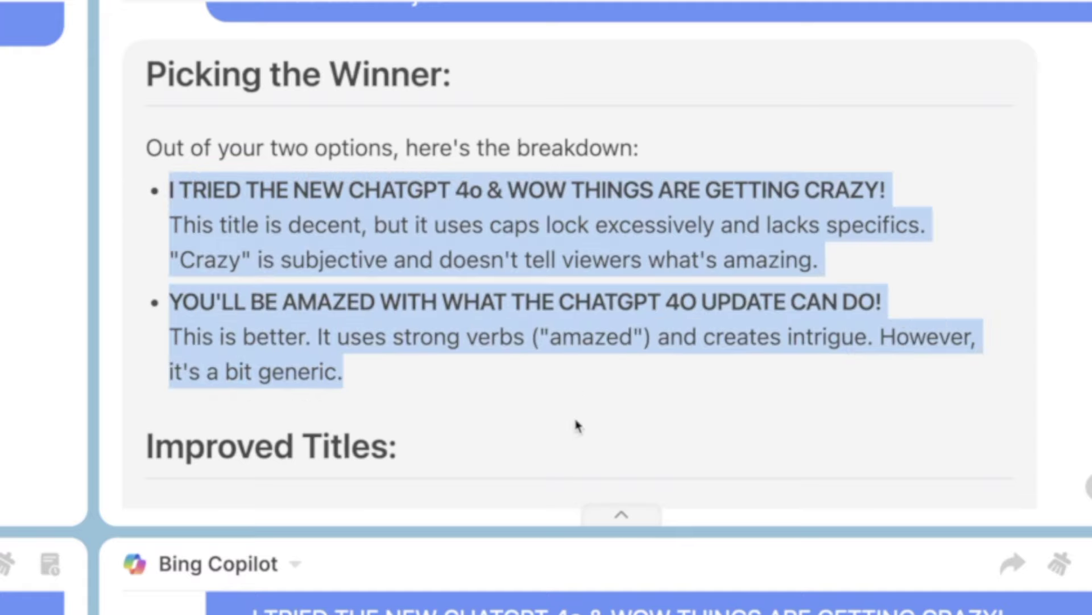
pyautogui.click(593, 421)
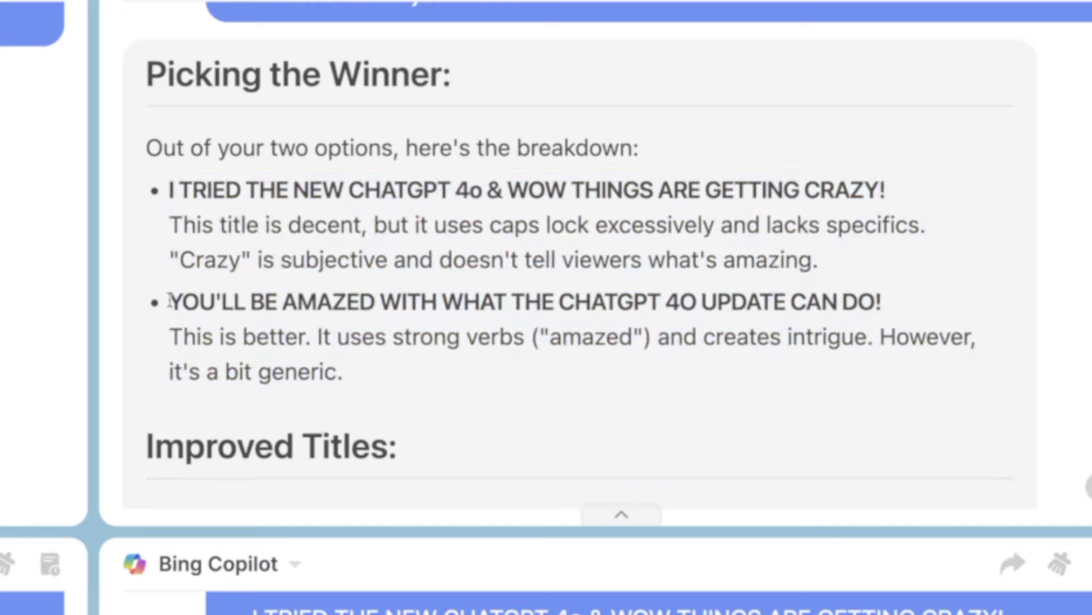
pyautogui.moveTo(170, 301); pyautogui.dragTo(432, 393)
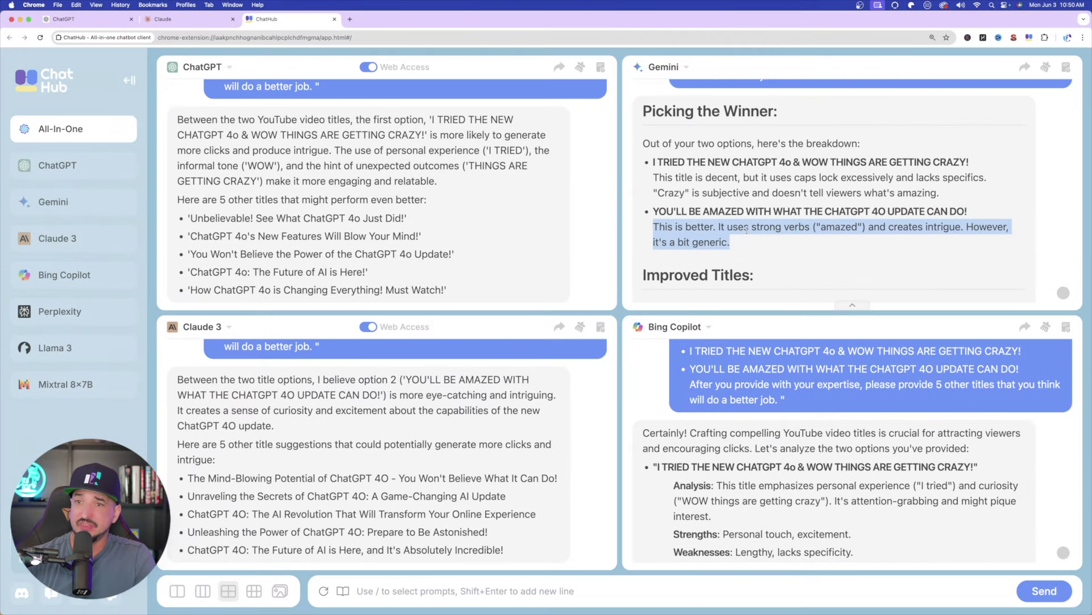
pyautogui.scroll(2, 355, 194)
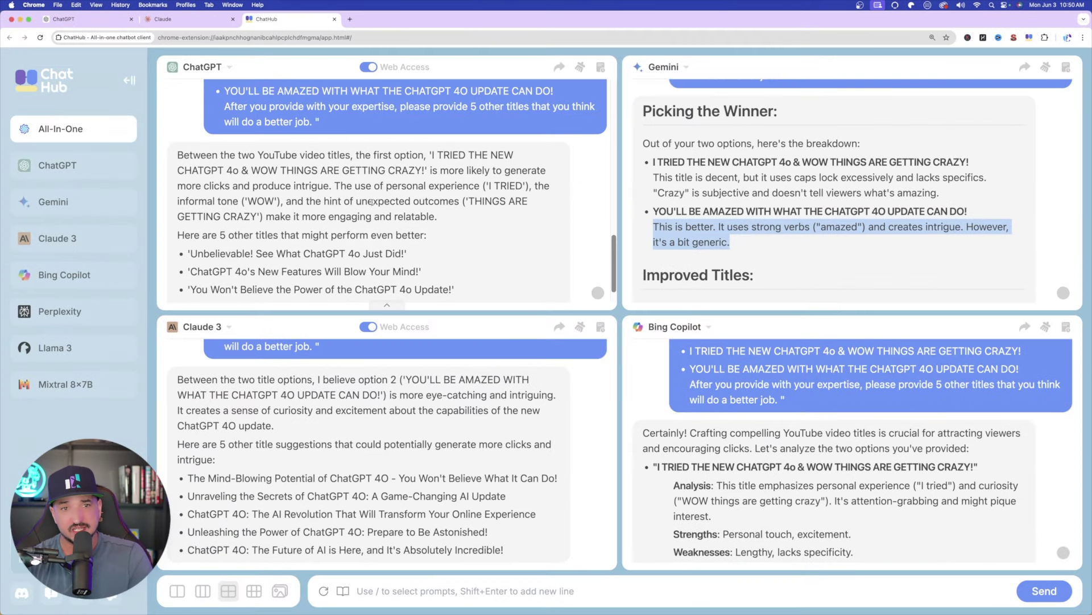
pyautogui.moveTo(430, 155); pyautogui.dragTo(425, 171)
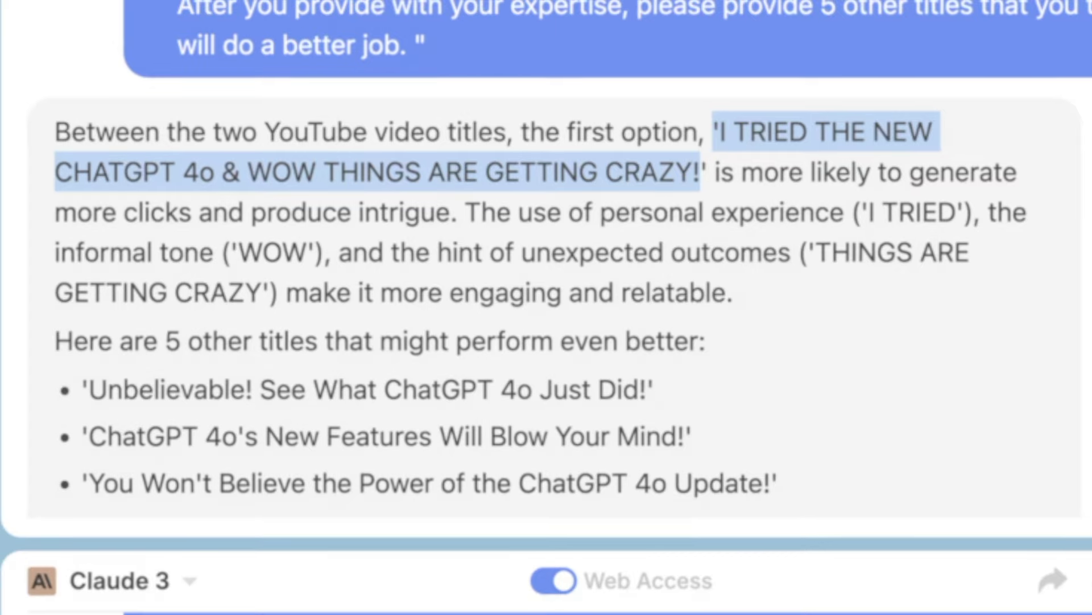
pyautogui.click(723, 205)
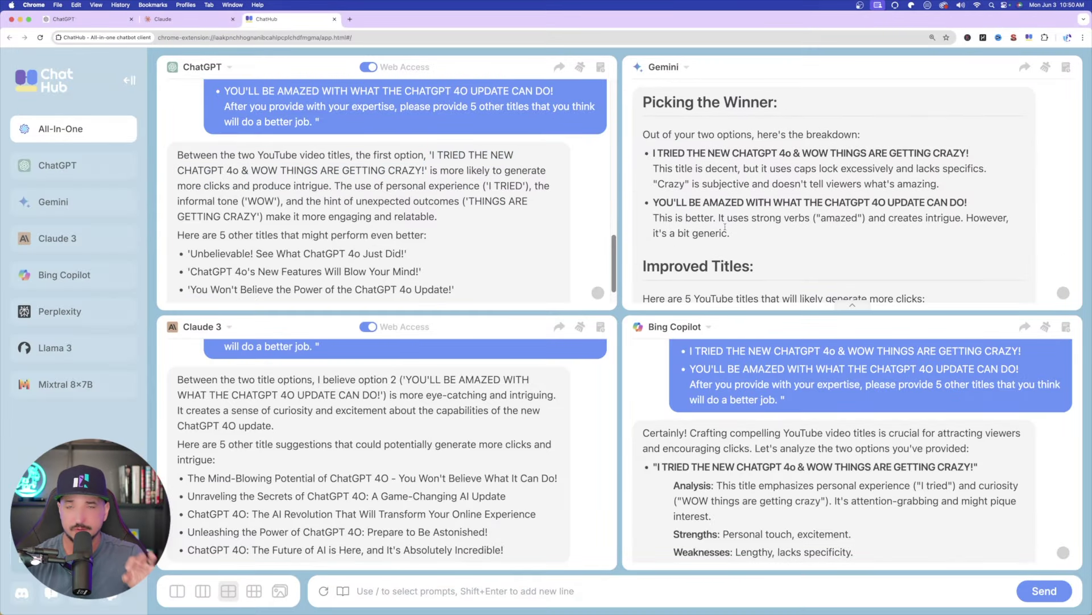
# Select Gemini's intro line and its five improved title suggestions
pyautogui.scroll(-5, 728, 272)
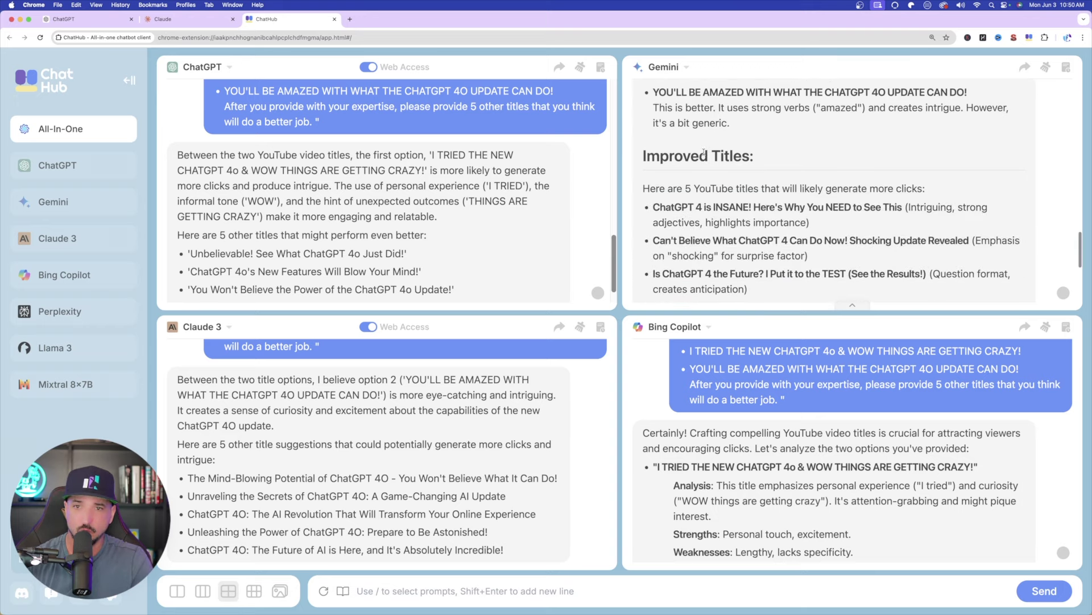
pyautogui.moveTo(643, 129); pyautogui.dragTo(923, 244)
pyautogui.scroll(1, 821, 180)
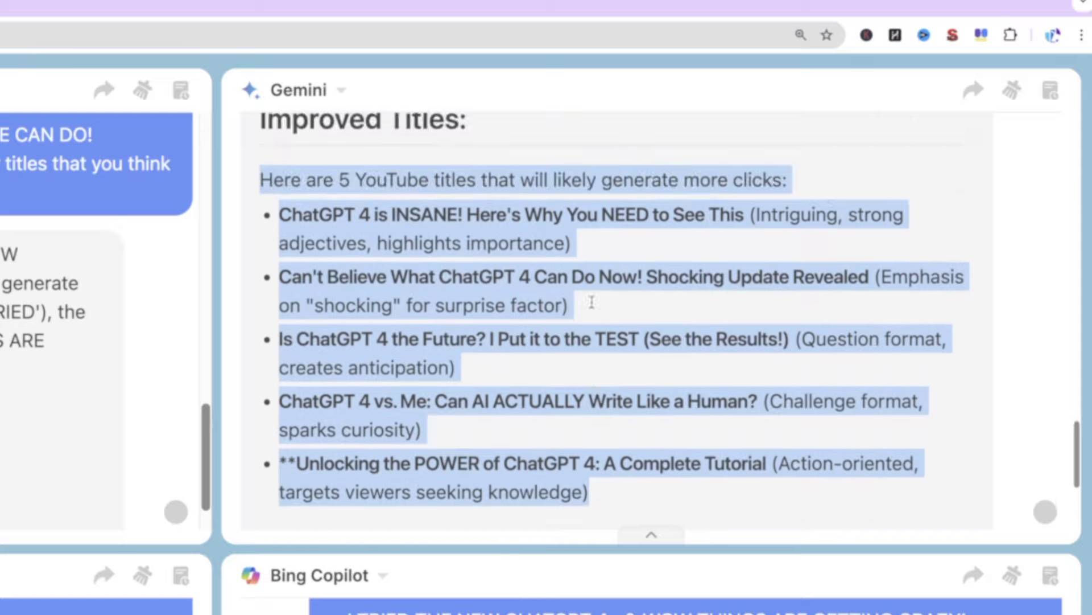
pyautogui.scroll(3, 591, 301)
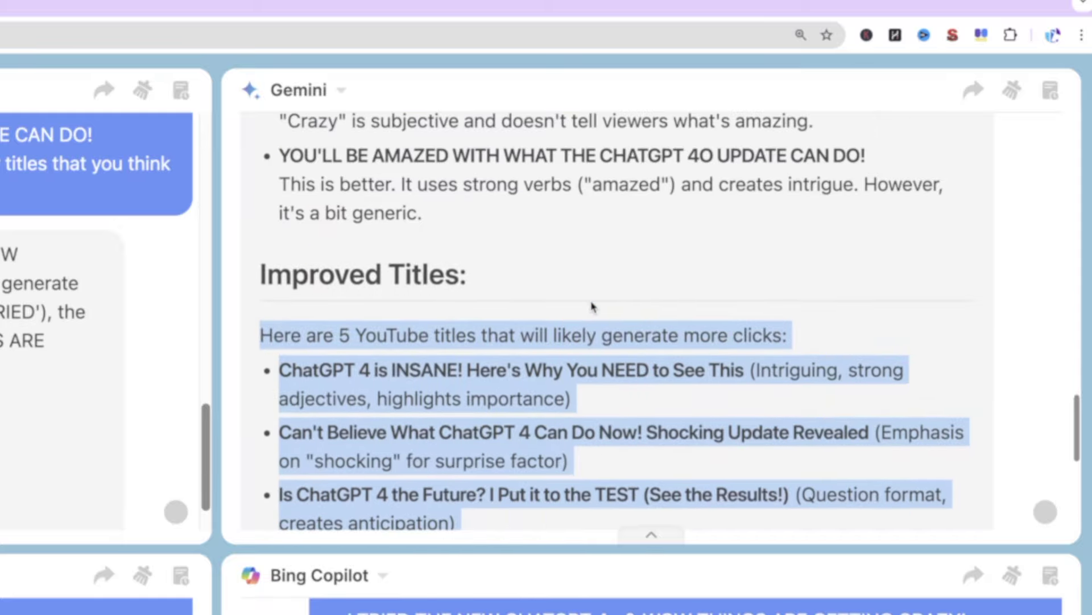
pyautogui.scroll(-3, 538, 287)
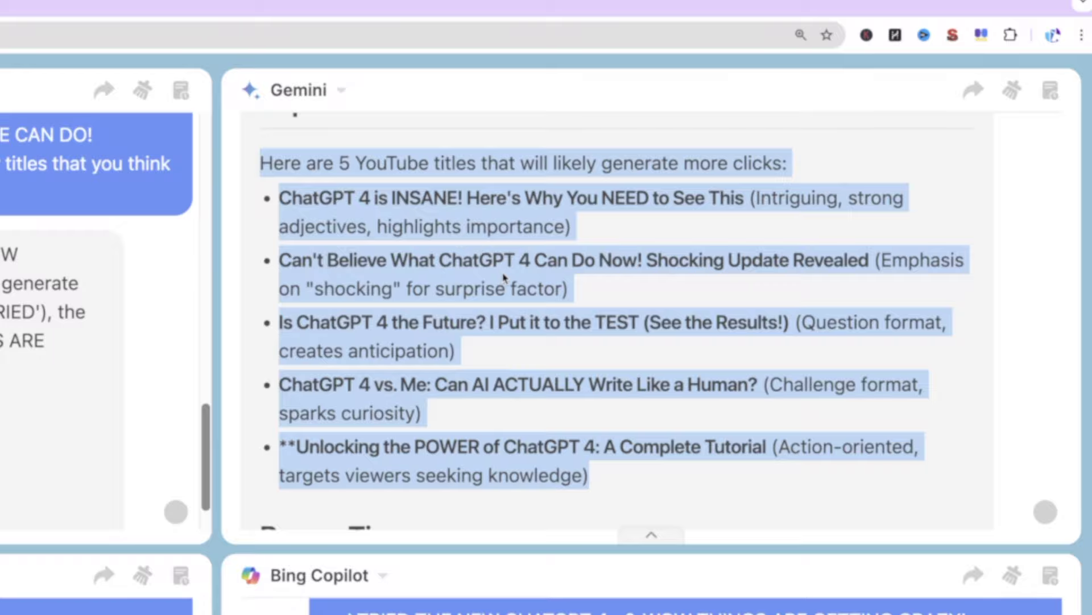
pyautogui.scroll(2, 531, 316)
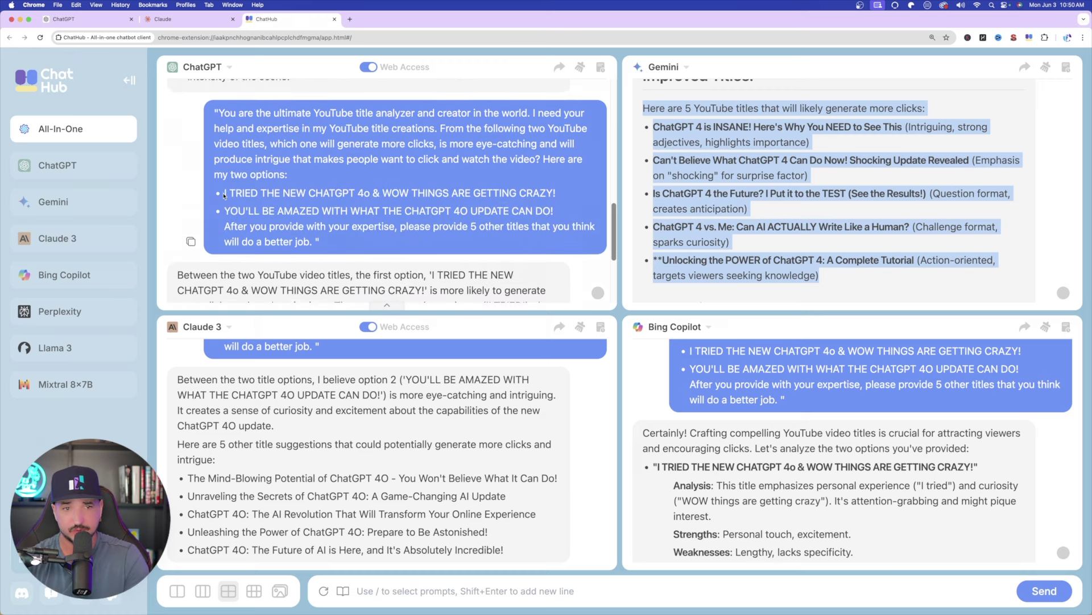
# Select Claude 3's verdict on the two titles, then its five suggested titles
pyautogui.click(256, 406)
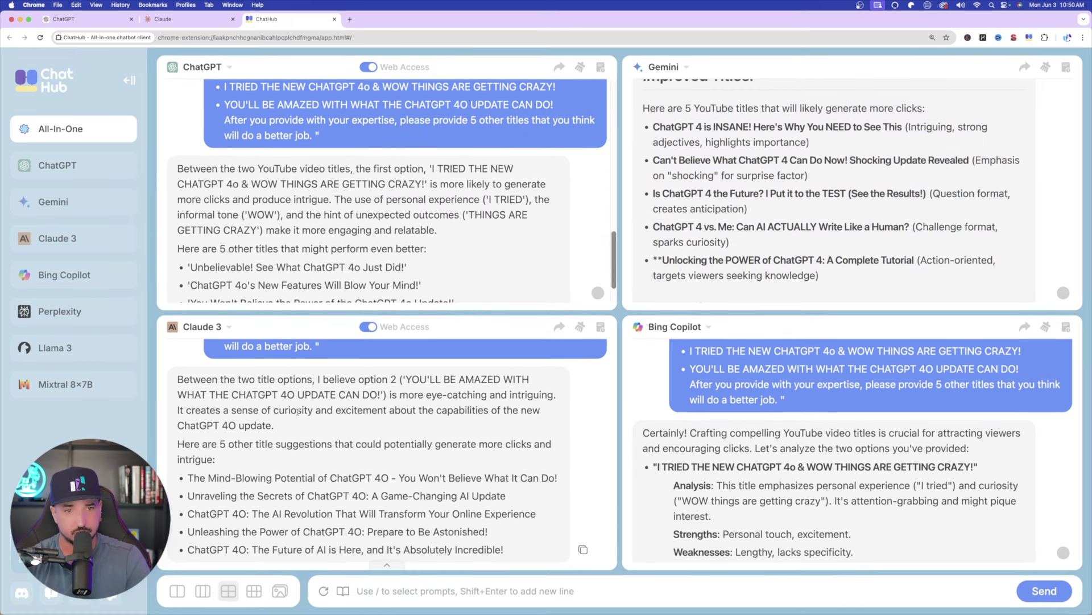
pyautogui.moveTo(177, 379); pyautogui.dragTo(447, 410)
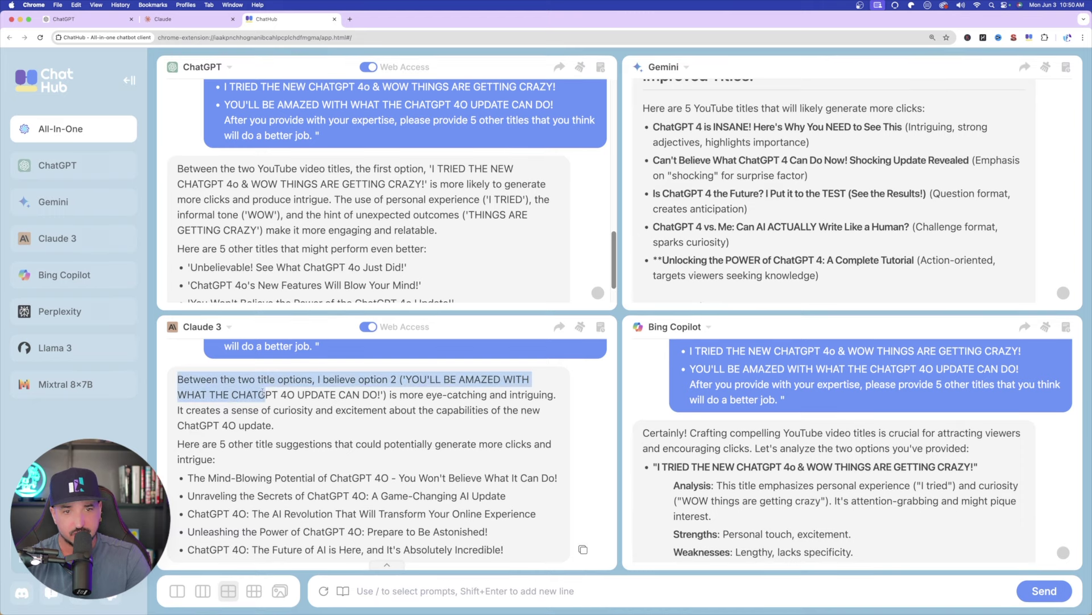
pyautogui.moveTo(475, 335); pyautogui.dragTo(638, 358)
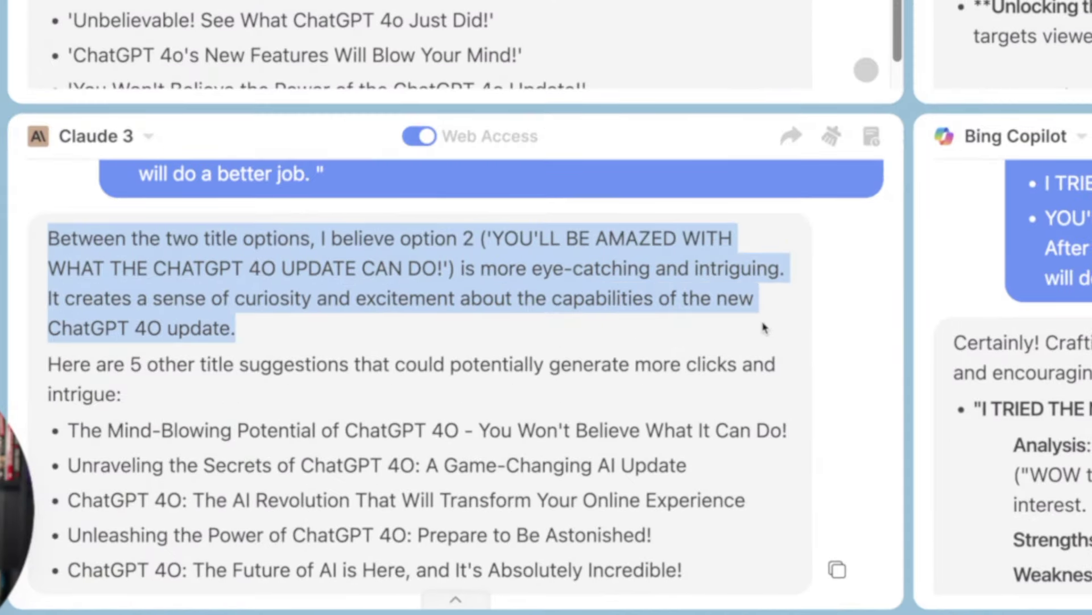
pyautogui.click(309, 381)
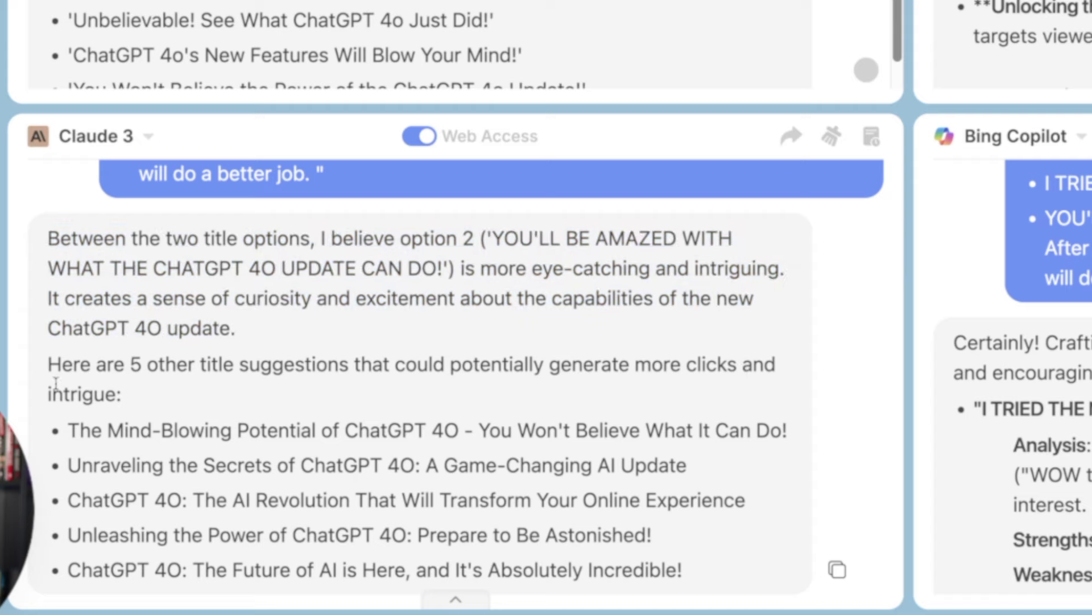
pyautogui.moveTo(48, 368); pyautogui.dragTo(695, 589)
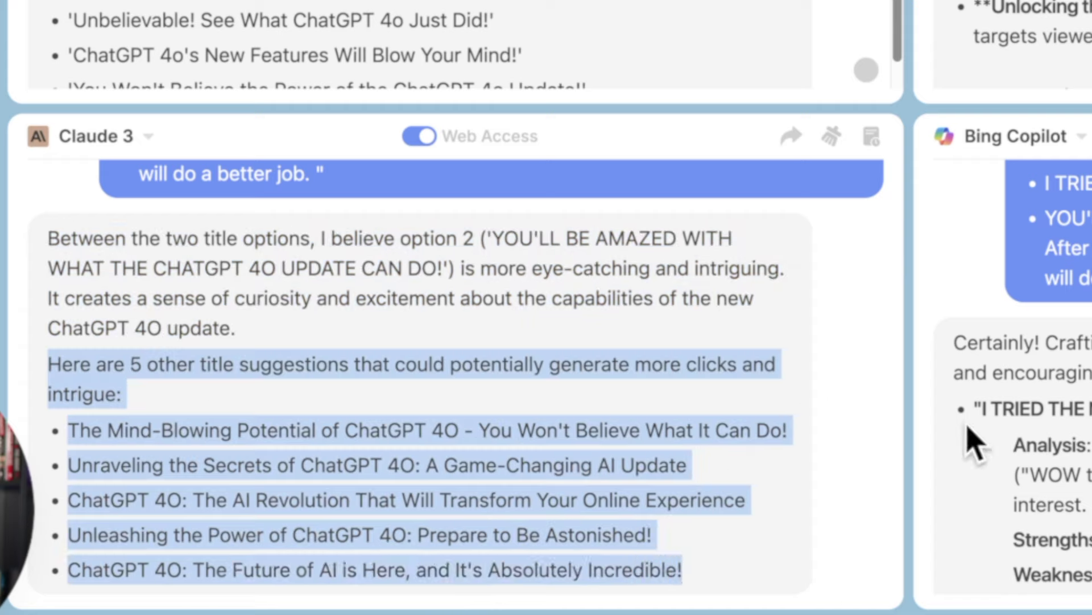
# Select Bing Copilot's second-title heading, its High click-worthiness rating and its recommended titles
pyautogui.scroll(-10, 973, 442)
pyautogui.scroll(-5, 1001, 398)
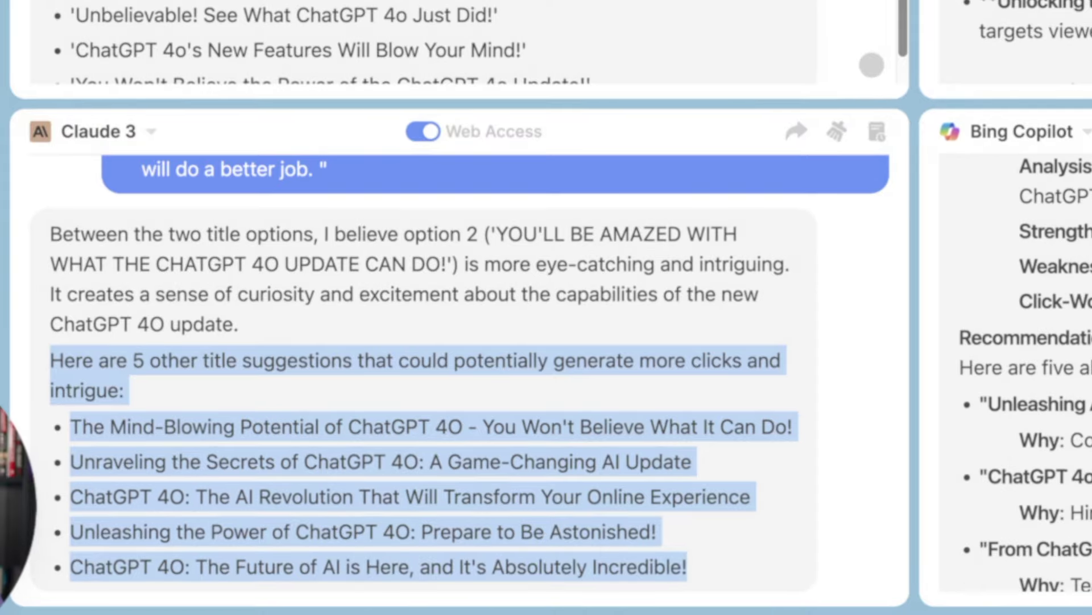
pyautogui.scroll(2, 853, 451)
pyautogui.moveTo(976, 367); pyautogui.dragTo(663, 367)
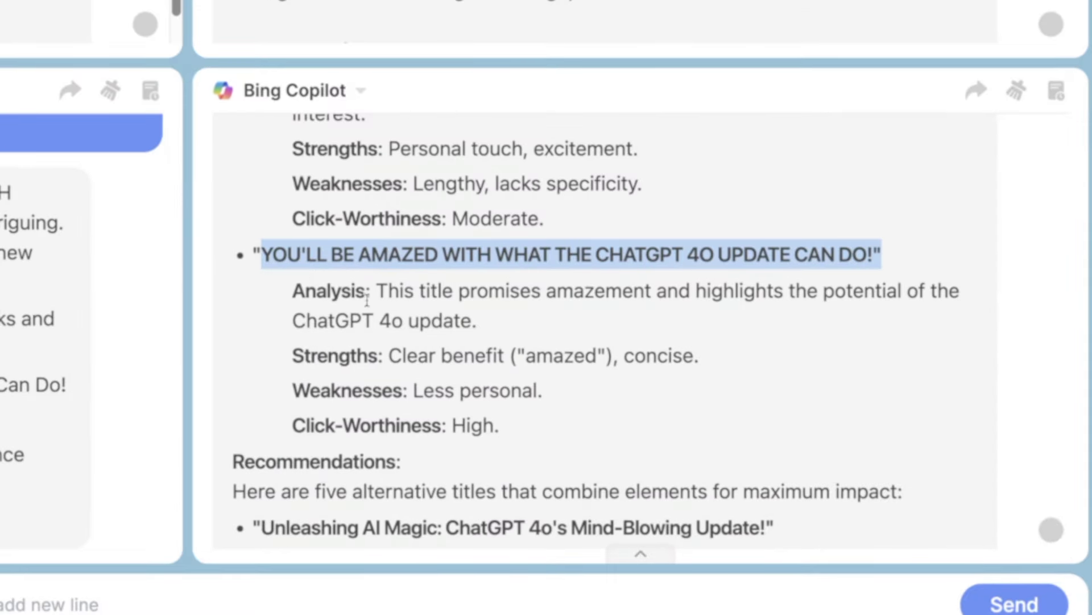
pyautogui.scroll(-1, 349, 312)
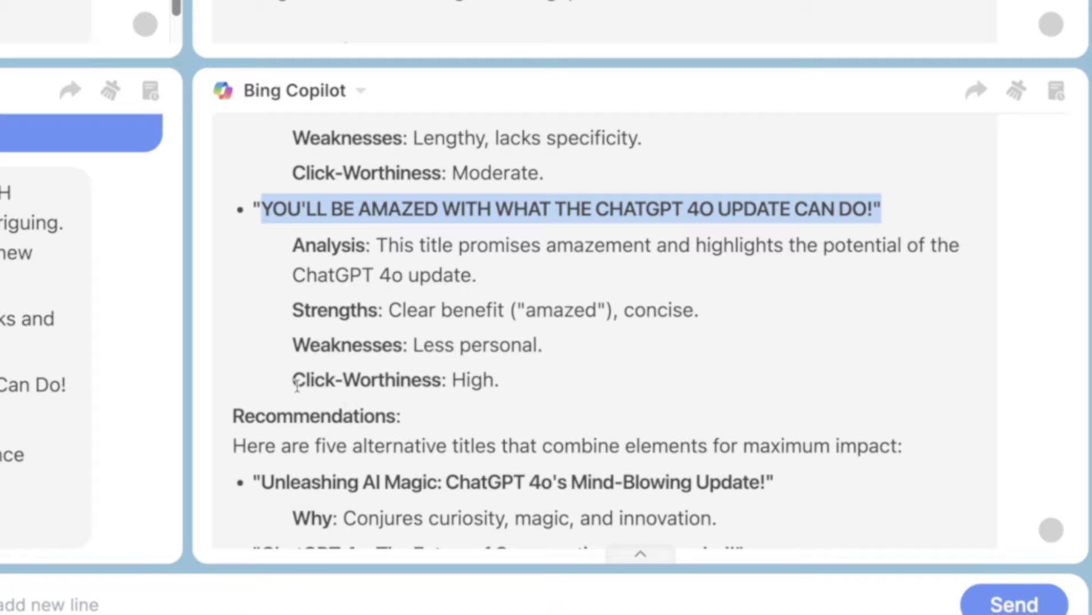
pyautogui.moveTo(296, 384); pyautogui.dragTo(572, 387)
pyautogui.scroll(-5, 507, 320)
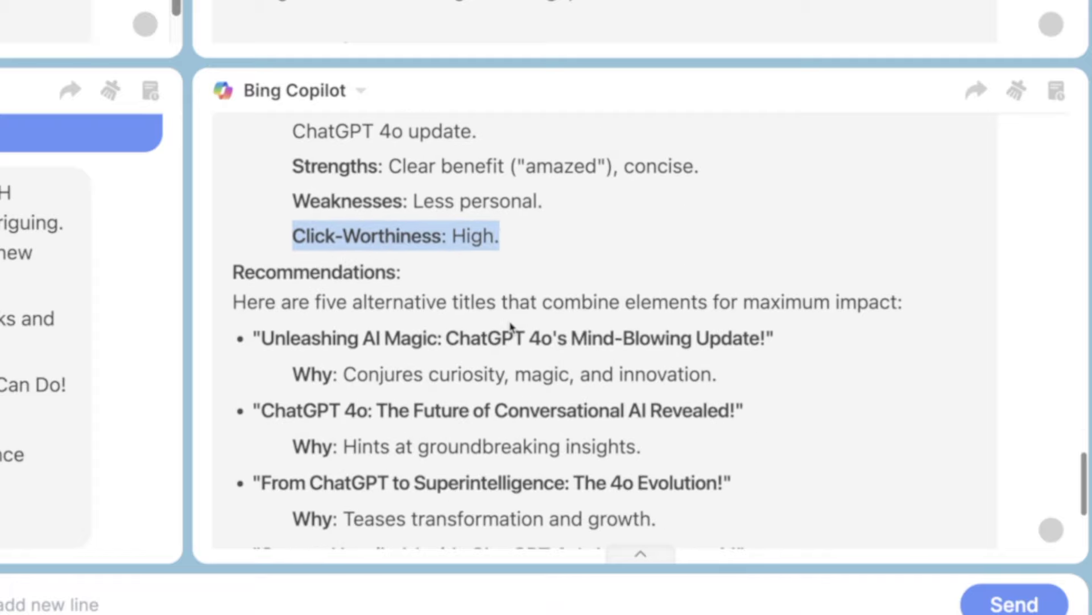
pyautogui.scroll(1, 322, 271)
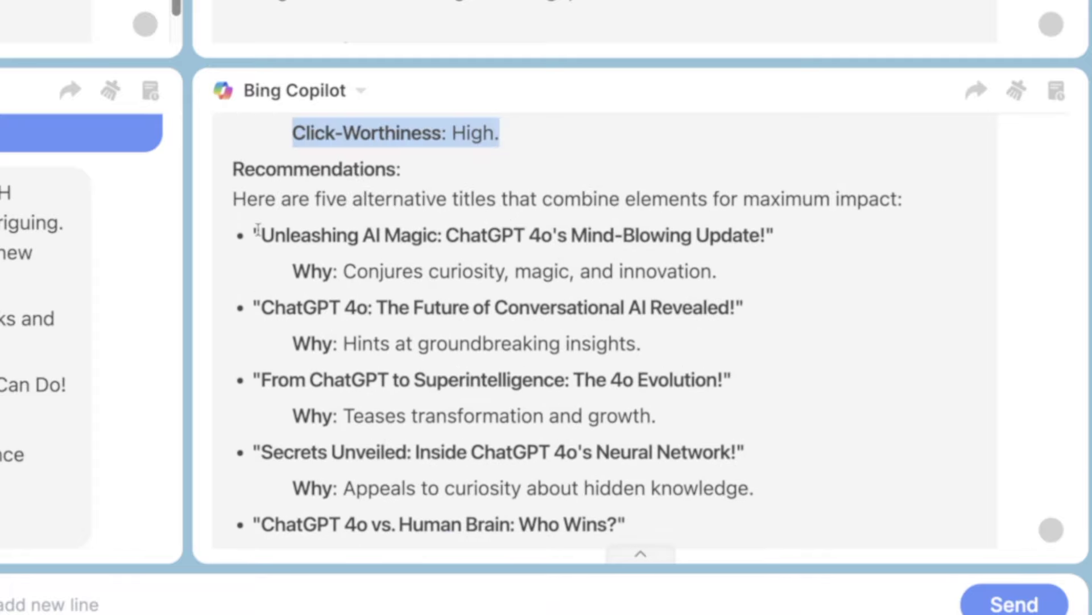
pyautogui.moveTo(260, 235); pyautogui.dragTo(625, 458)
pyautogui.scroll(1, 606, 337)
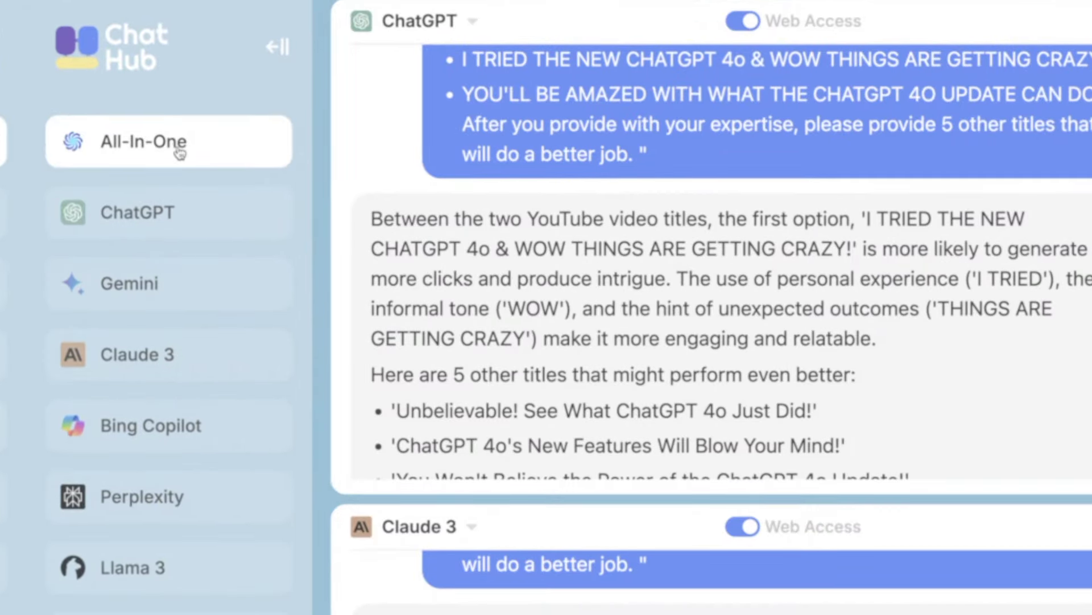
pyautogui.scroll(3, 711, 256)
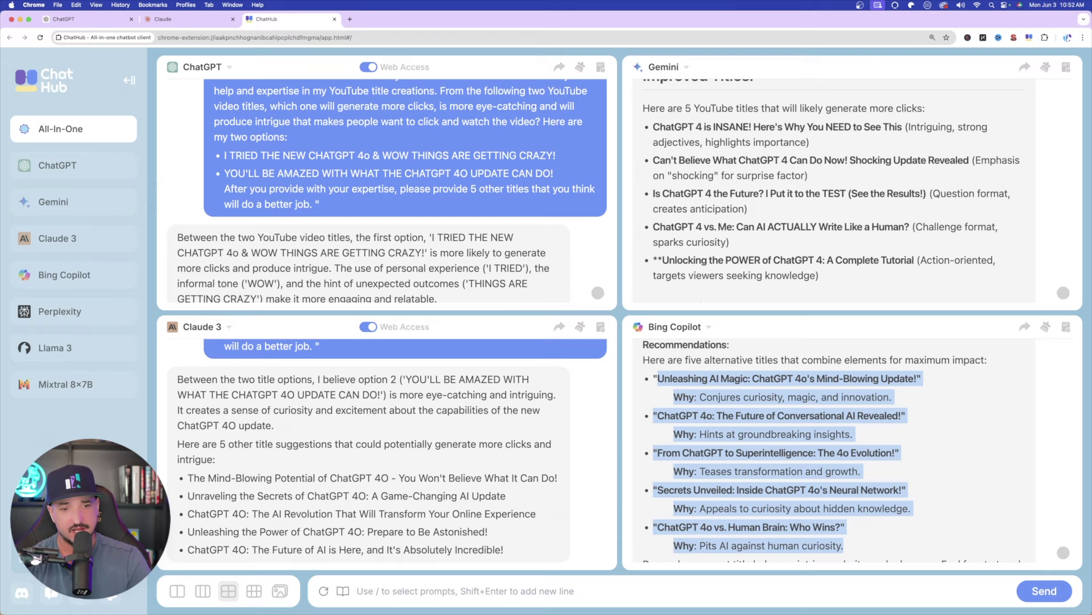
pyautogui.click(180, 596)
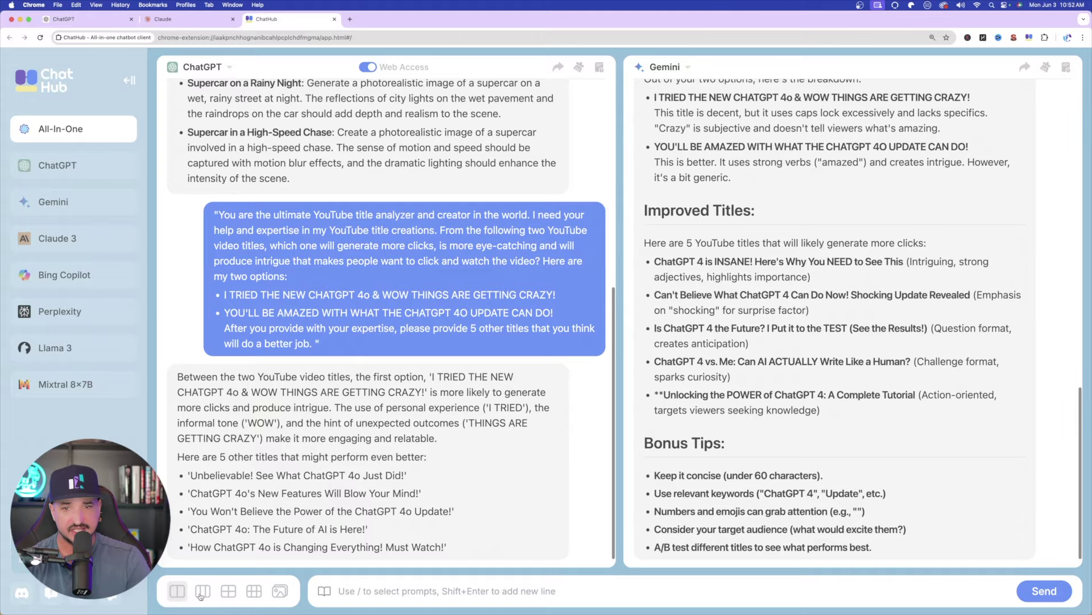
pyautogui.click(201, 595)
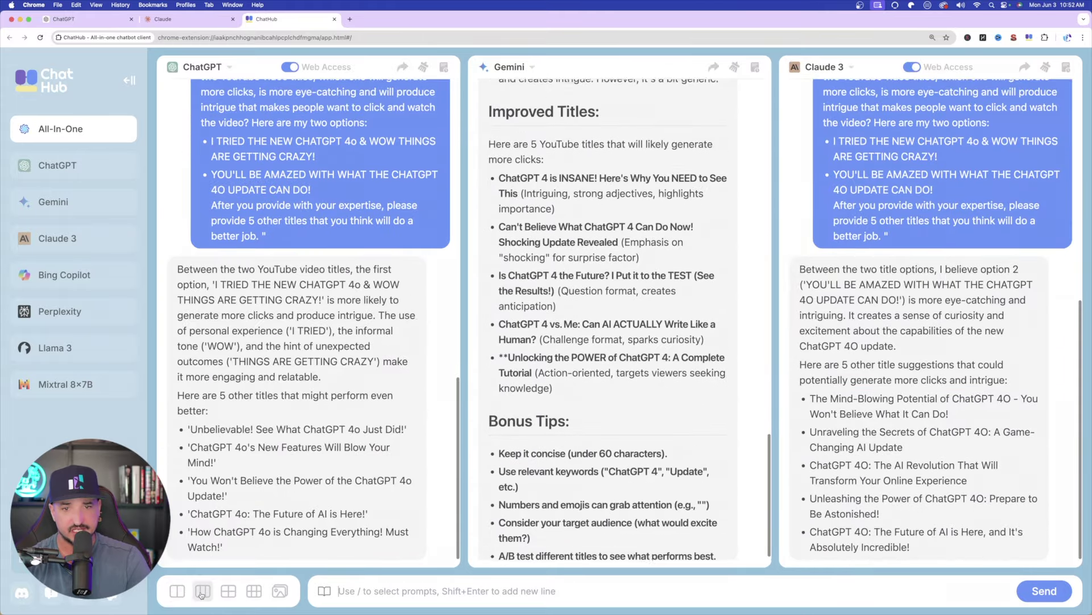
pyautogui.click(229, 593)
pyautogui.click(259, 595)
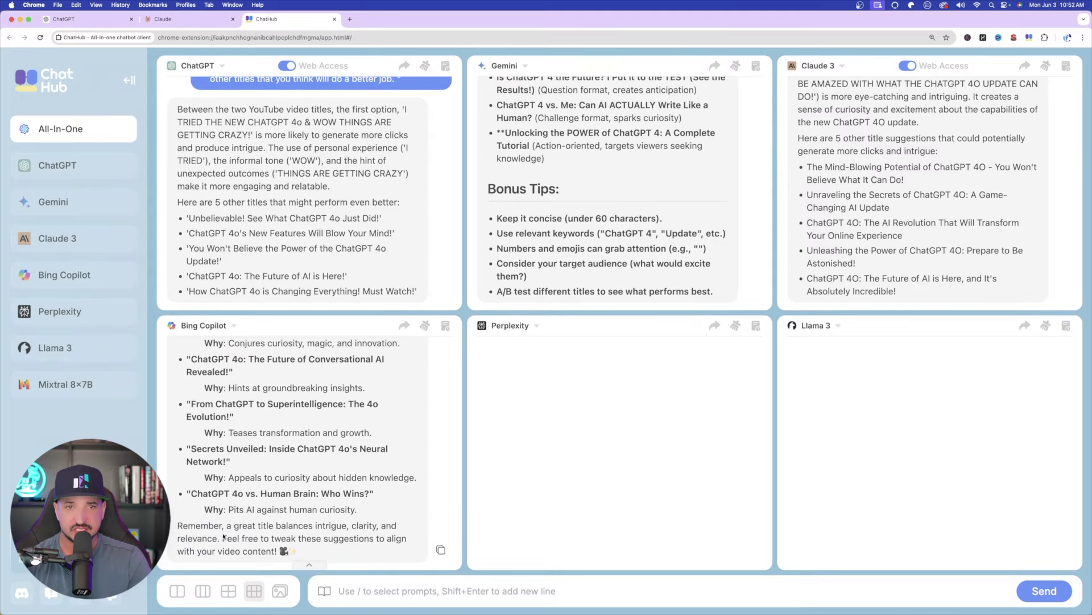
pyautogui.click(226, 593)
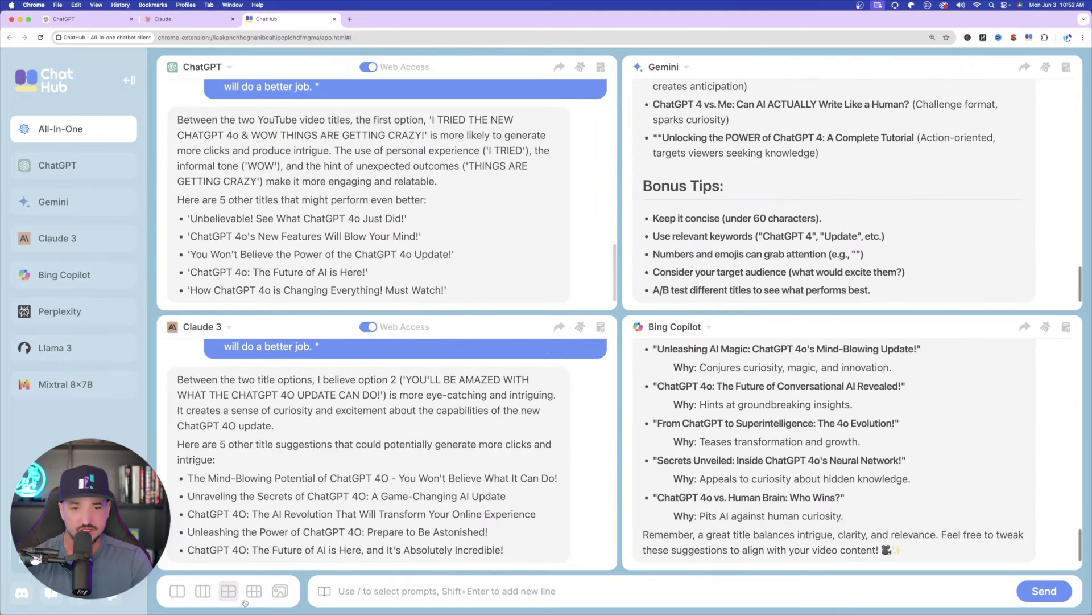
pyautogui.click(250, 591)
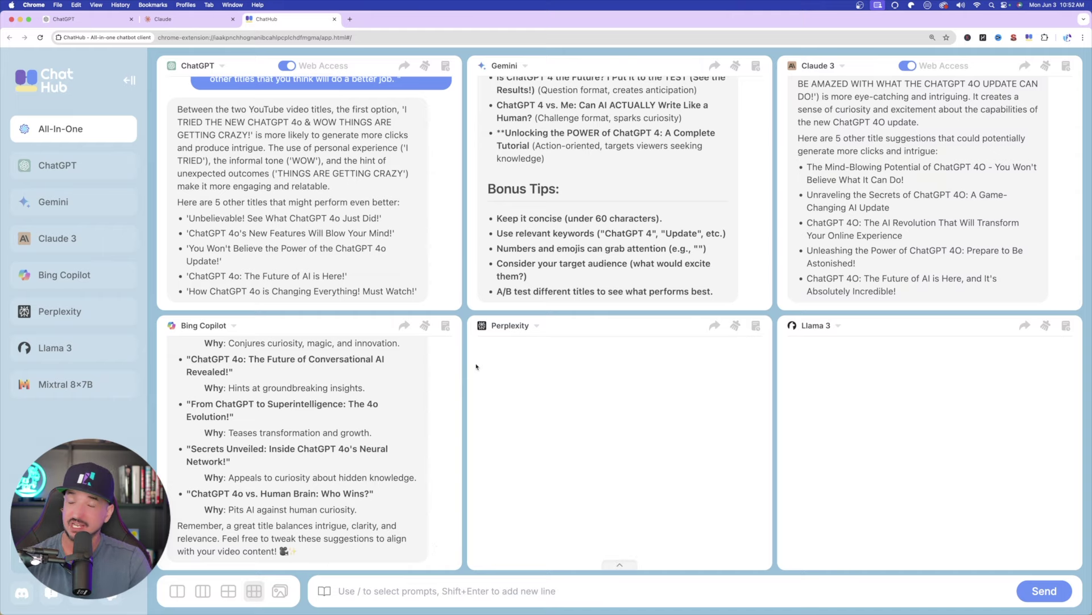
pyautogui.click(228, 591)
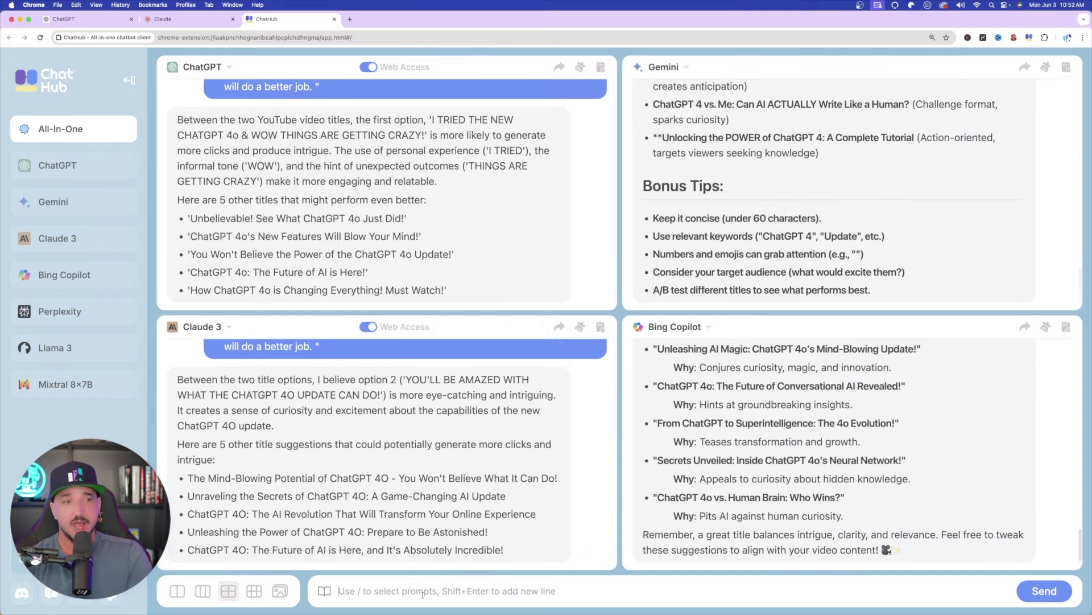
# Open the prompt library, browse the Community Prompts list, then close the library
pyautogui.click(325, 592)
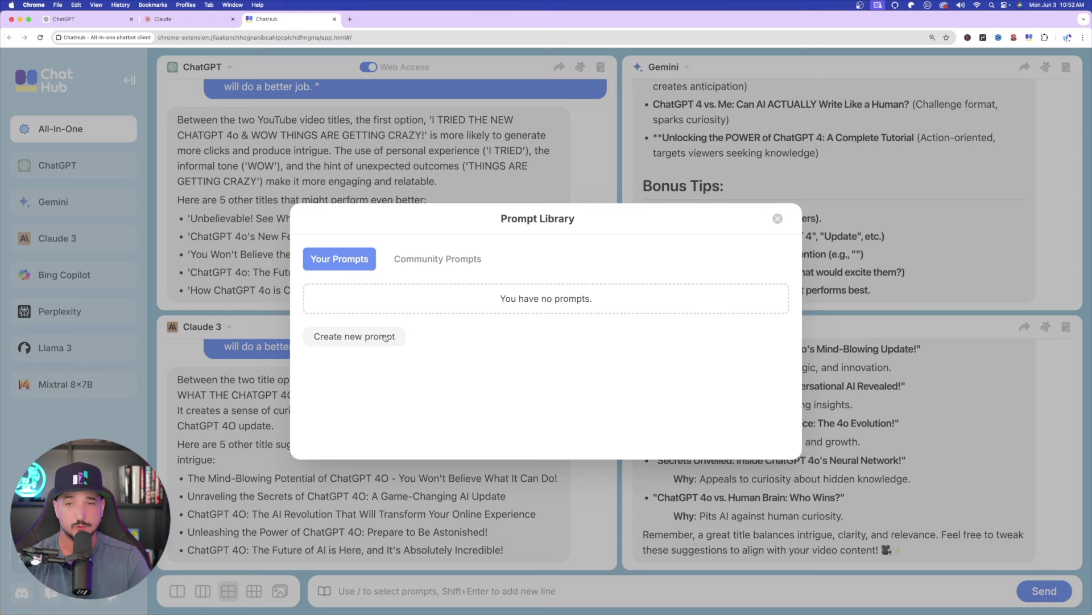
pyautogui.click(437, 257)
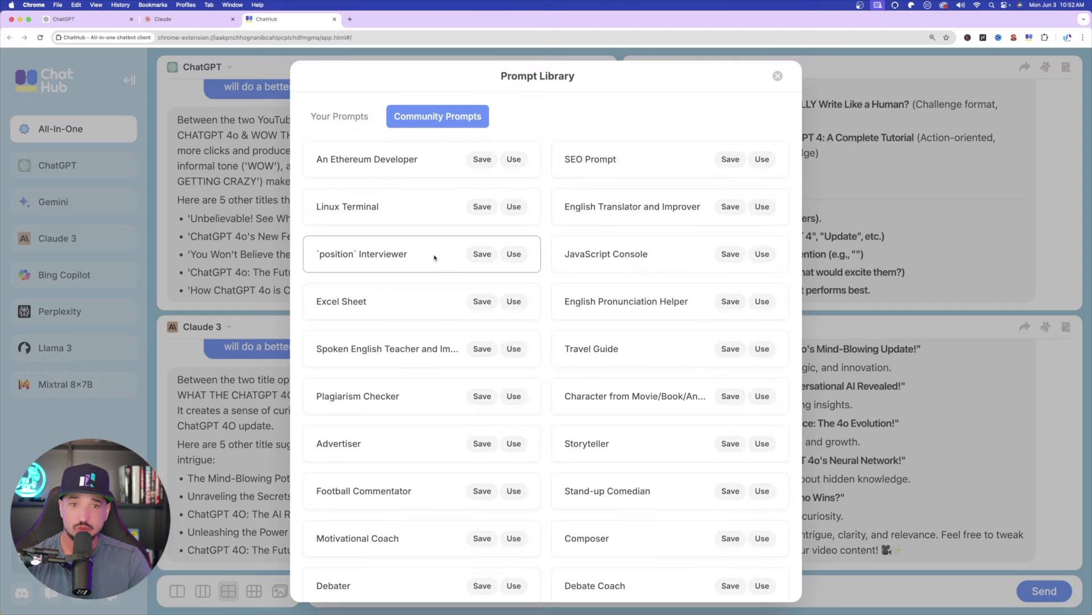
pyautogui.scroll(-15, 575, 284)
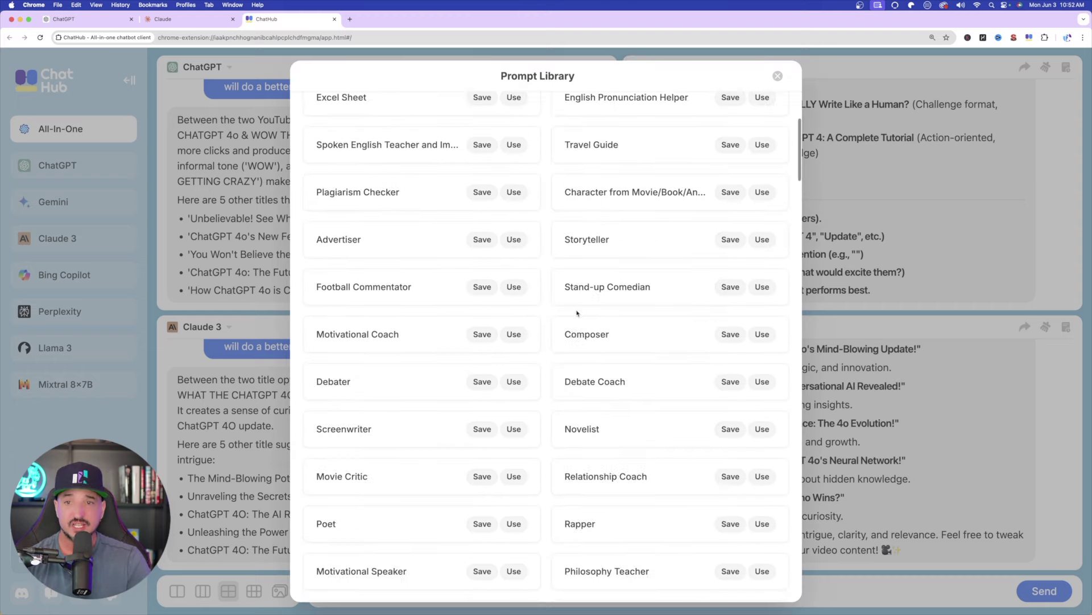
pyautogui.scroll(-20, 572, 311)
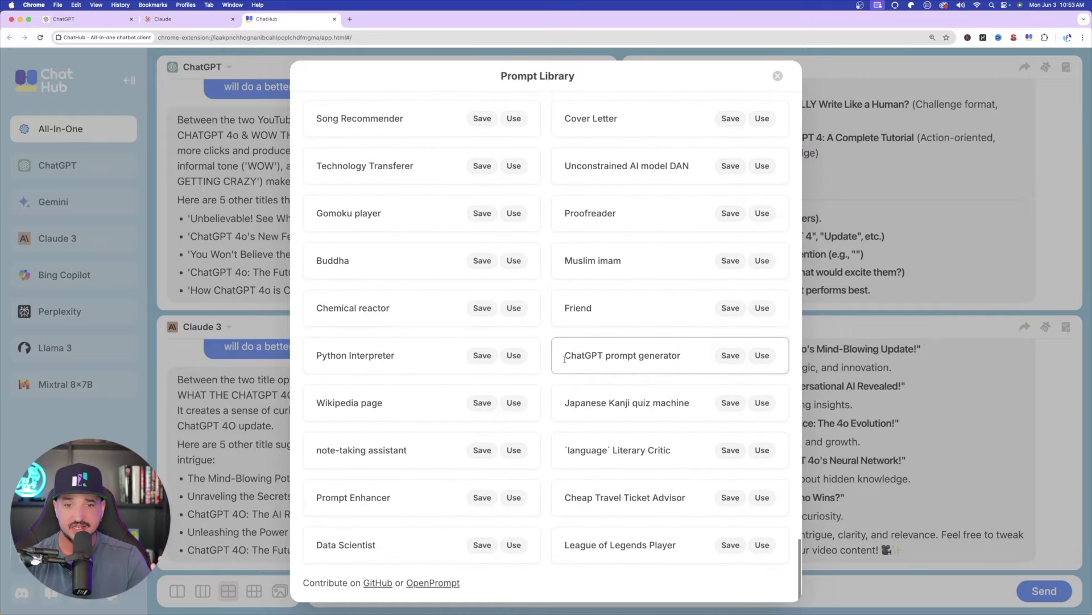
pyautogui.scroll(10, 575, 285)
pyautogui.scroll(10, 520, 285)
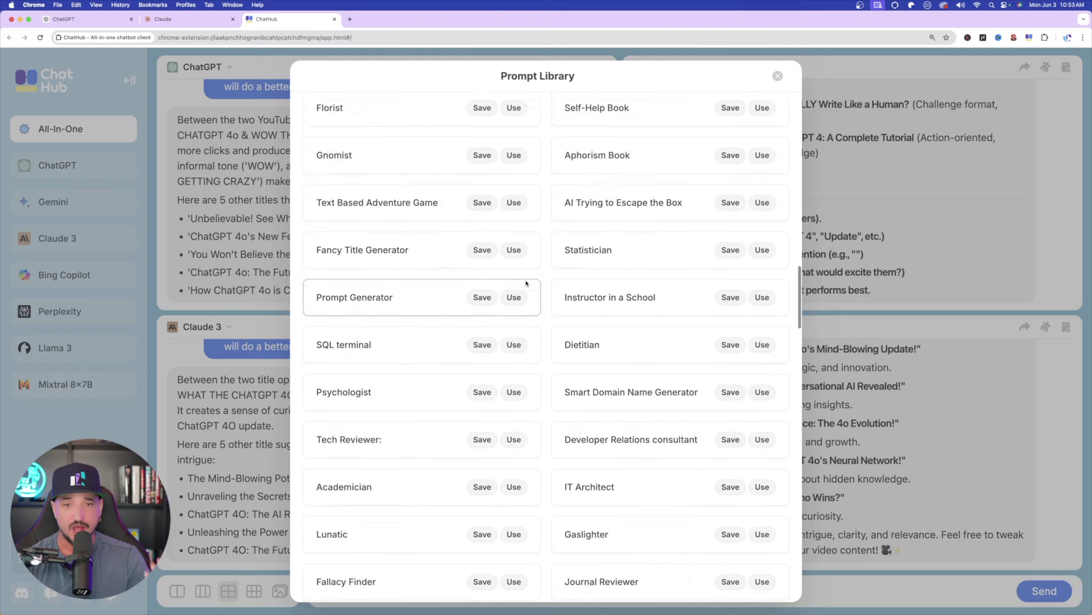
pyautogui.click(778, 76)
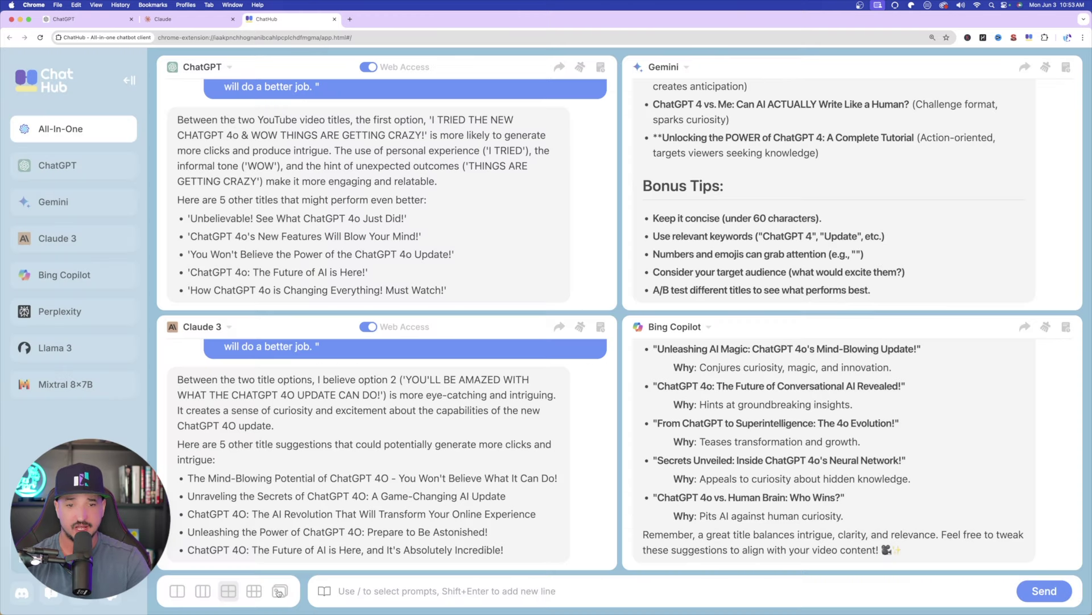
# Insert the community Debater prompt with /, then delete it from the message box
pyautogui.write('/')
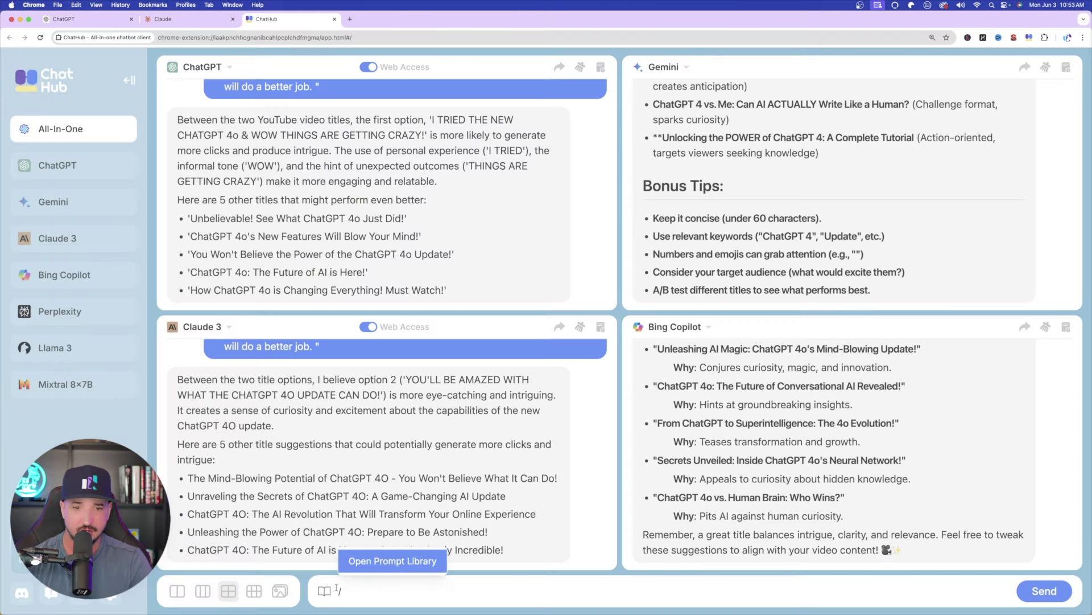
pyautogui.click(355, 564)
pyautogui.click(439, 259)
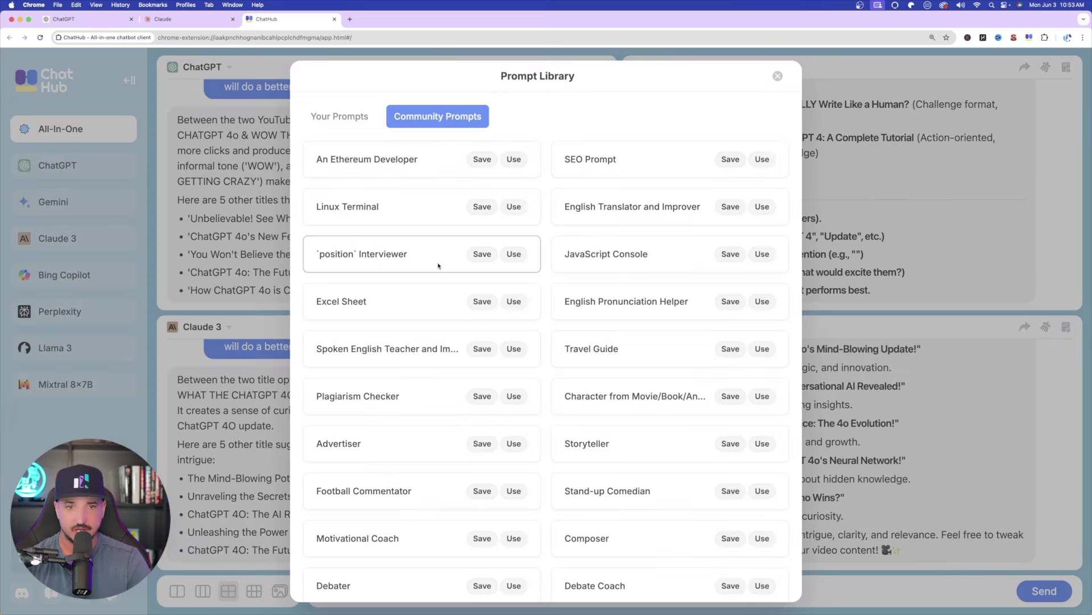
pyautogui.scroll(-3, 481, 335)
pyautogui.scroll(-4, 480, 335)
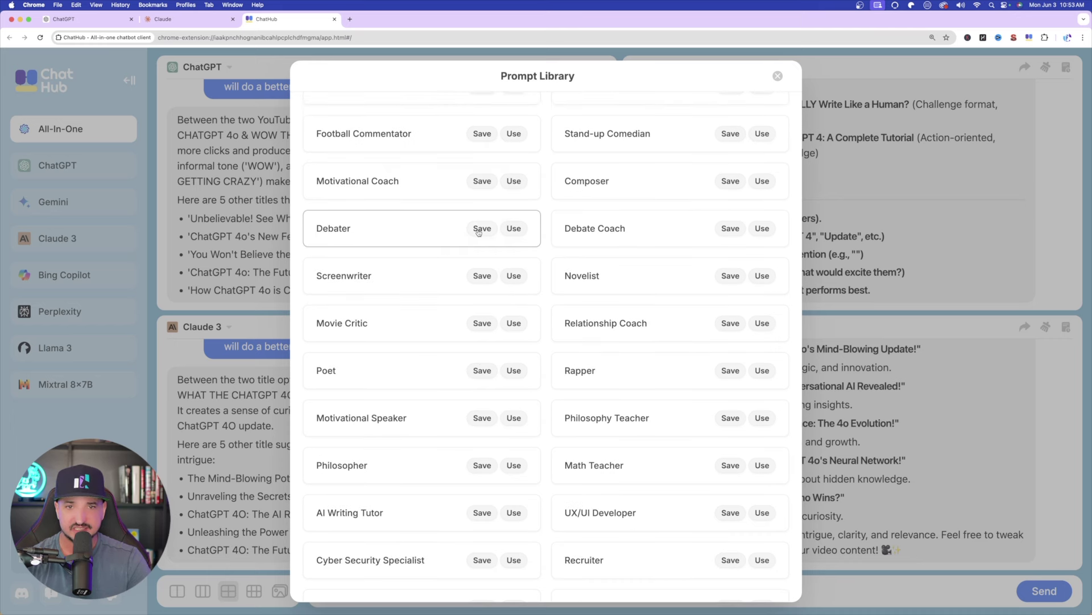
pyautogui.click(514, 229)
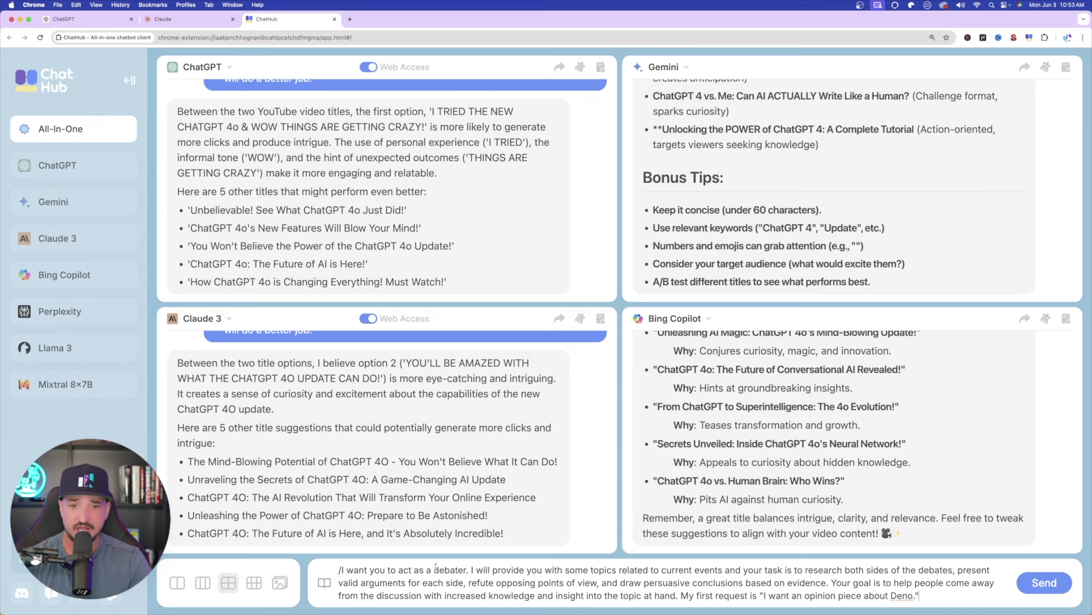
pyautogui.press('super+a')
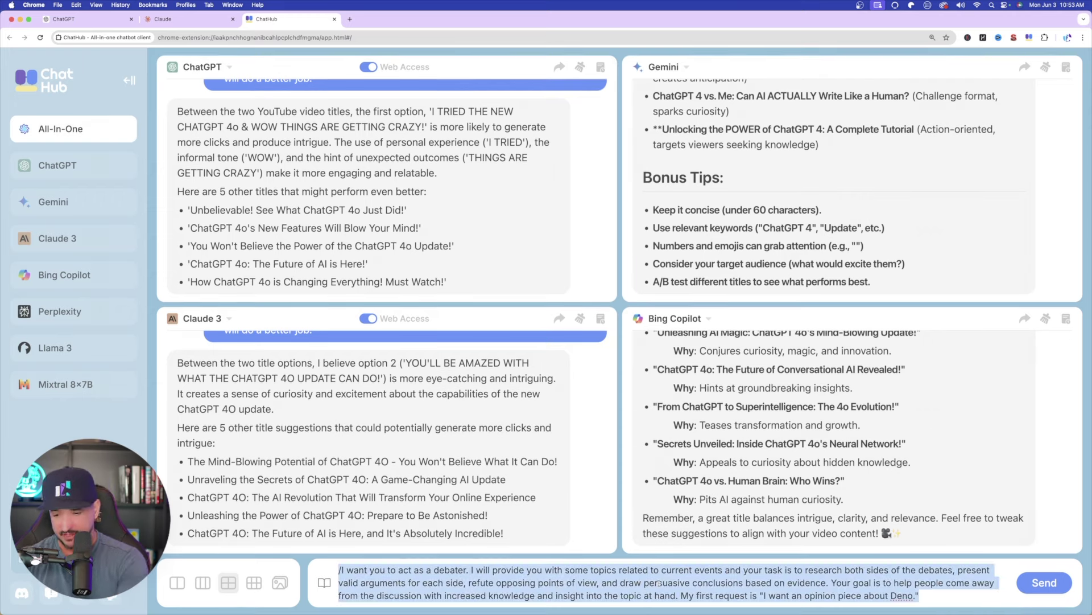
pyautogui.press('BackSpace')
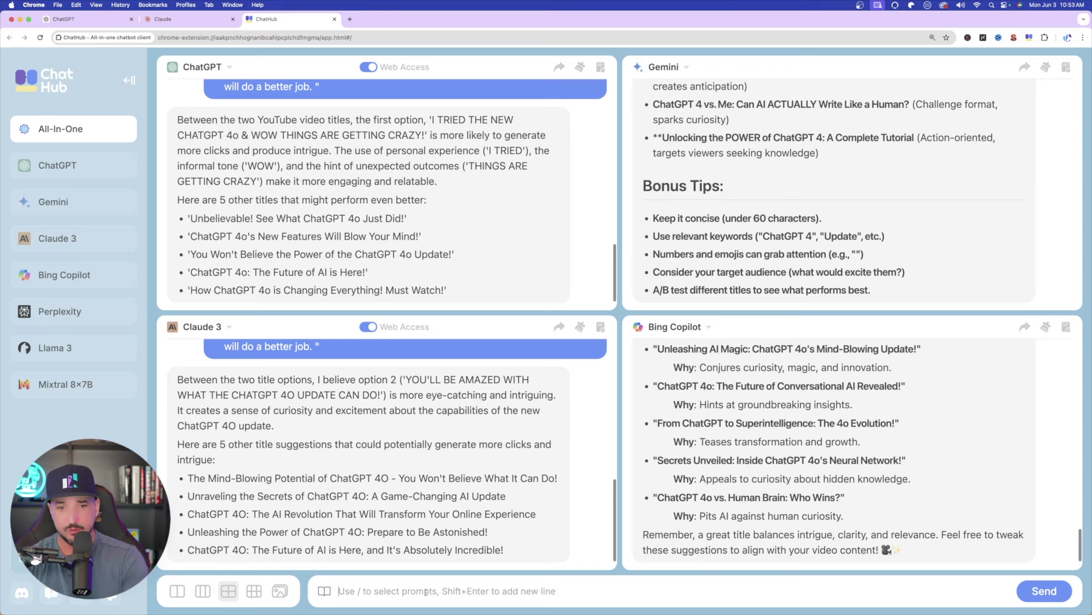
# Reopen Community Prompts and insert the Storyteller prompt into the message box
pyautogui.click(322, 591)
pyautogui.click(453, 266)
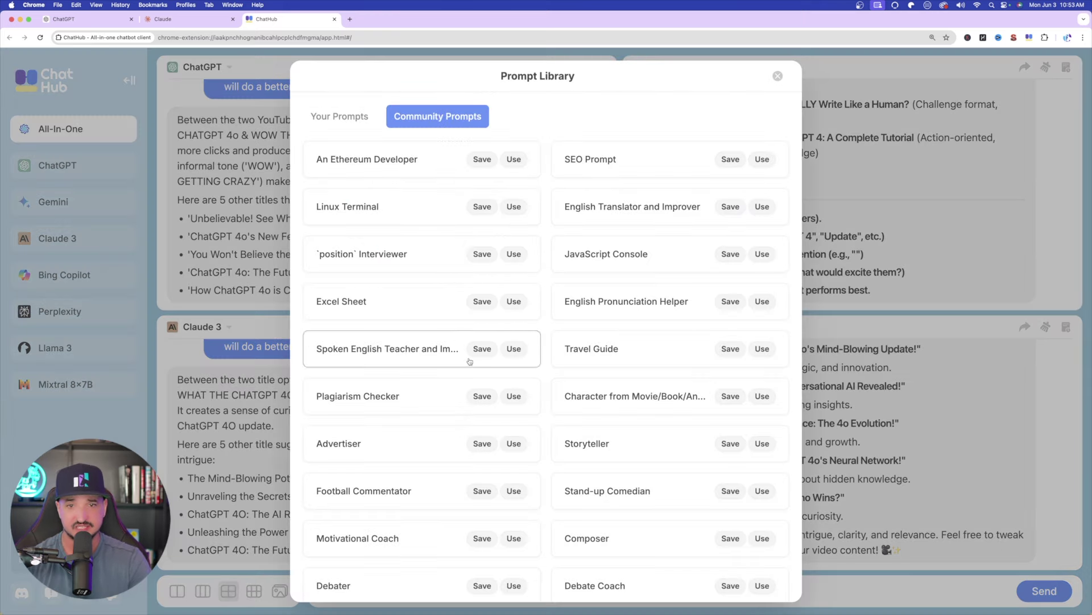
pyautogui.scroll(-3, 608, 317)
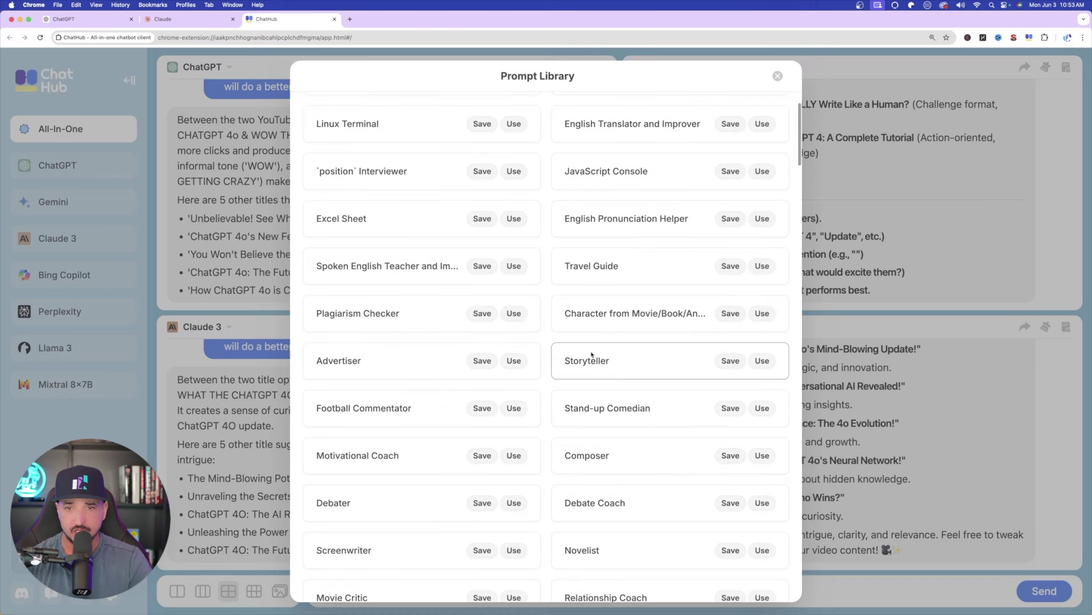
pyautogui.scroll(-10, 626, 382)
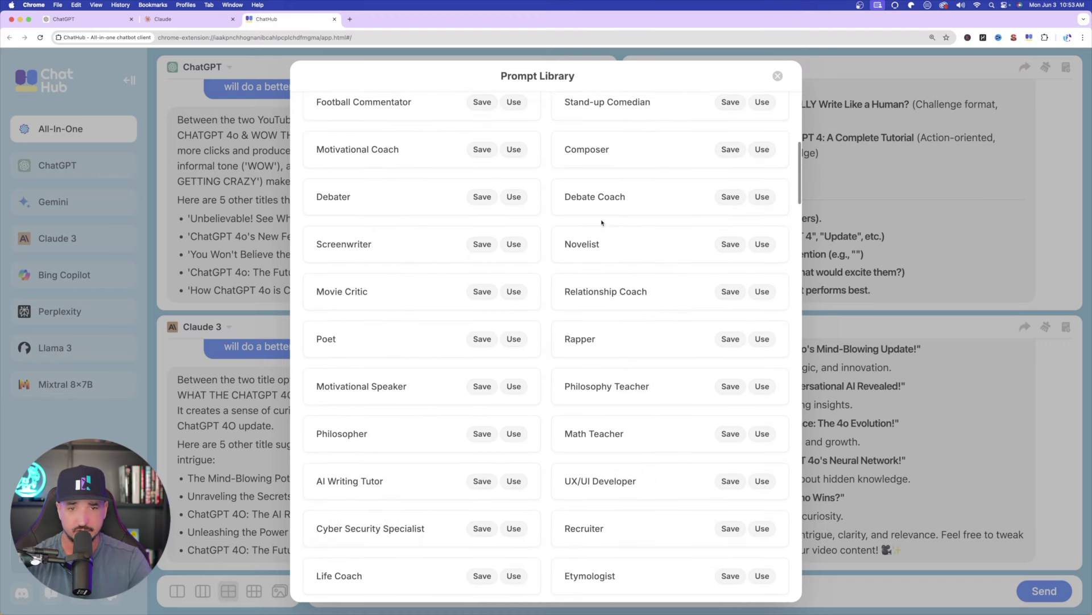
pyautogui.scroll(5, 630, 315)
pyautogui.scroll(3, 629, 315)
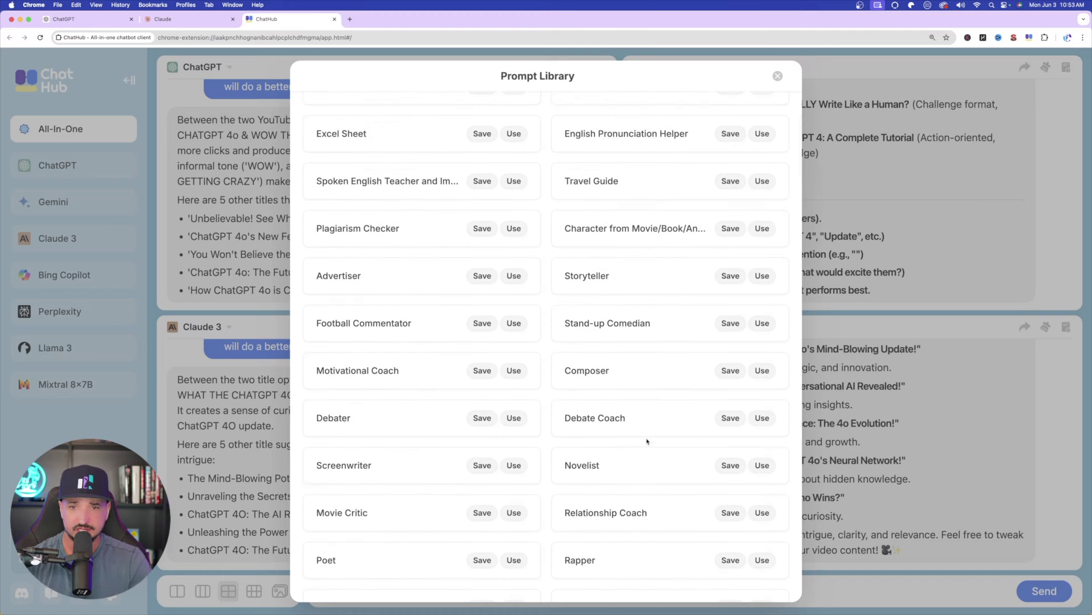
pyautogui.click(762, 276)
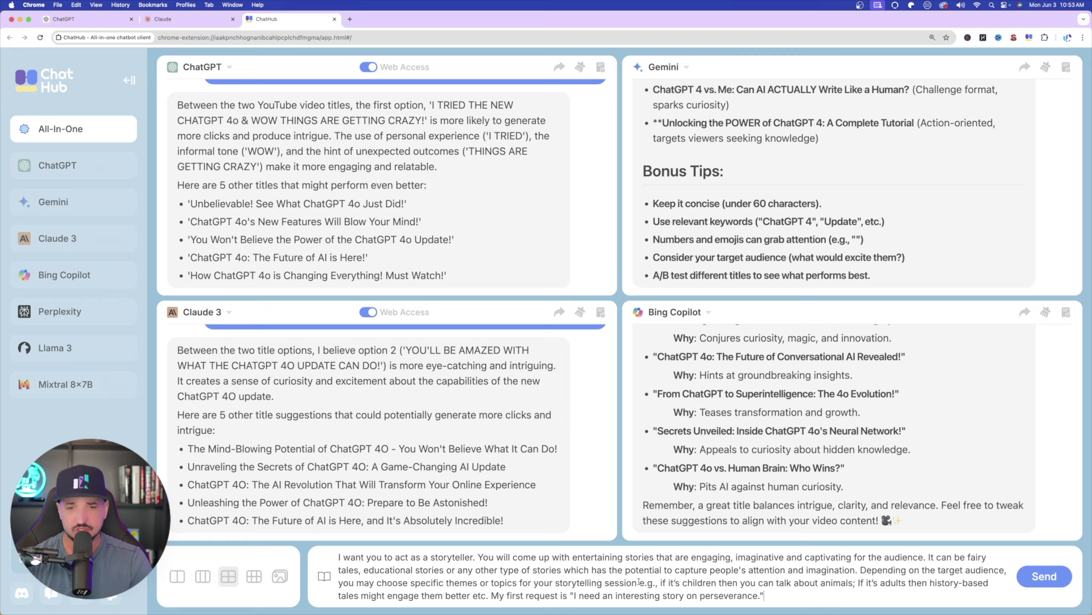
# Send the storyteller prompt and read the perseverance stories from ChatGPT, Gemini, Claude 3 and Bing Copilot
pyautogui.click(1033, 583)
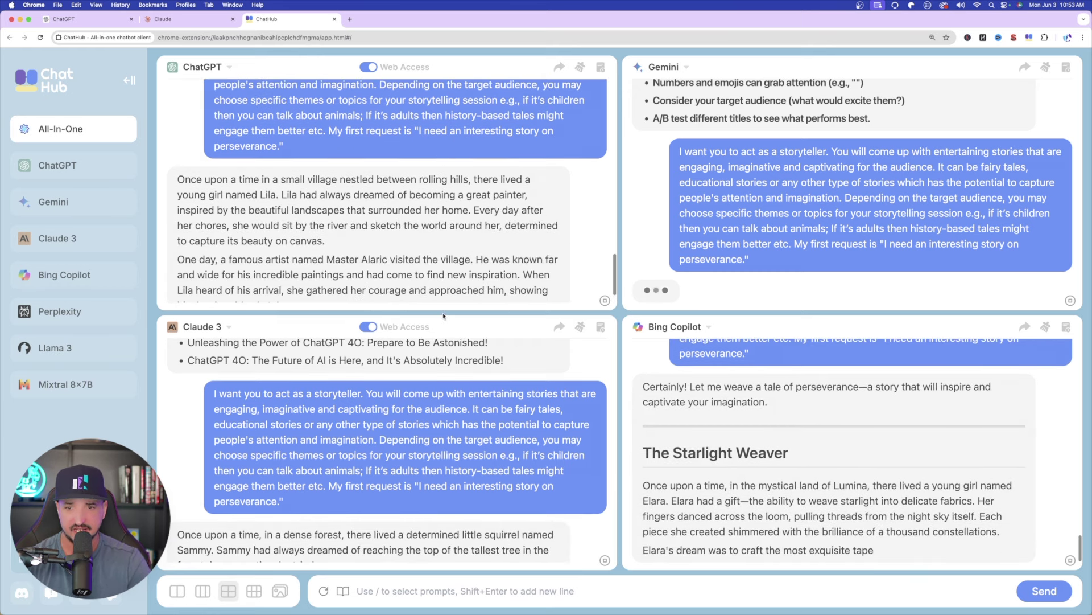
pyautogui.scroll(5, 527, 185)
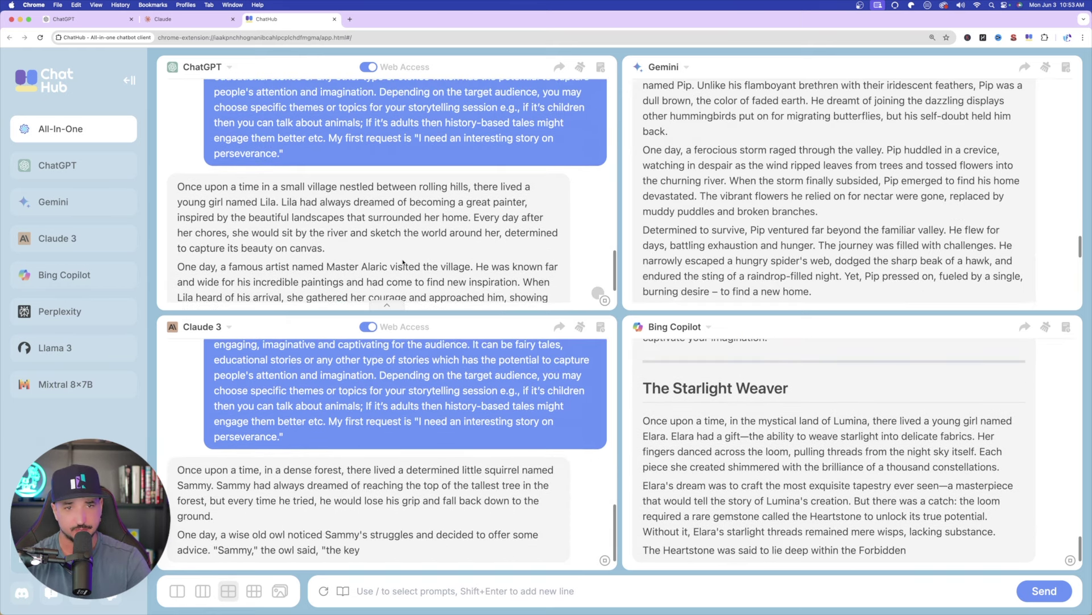
pyautogui.scroll(-10, 527, 185)
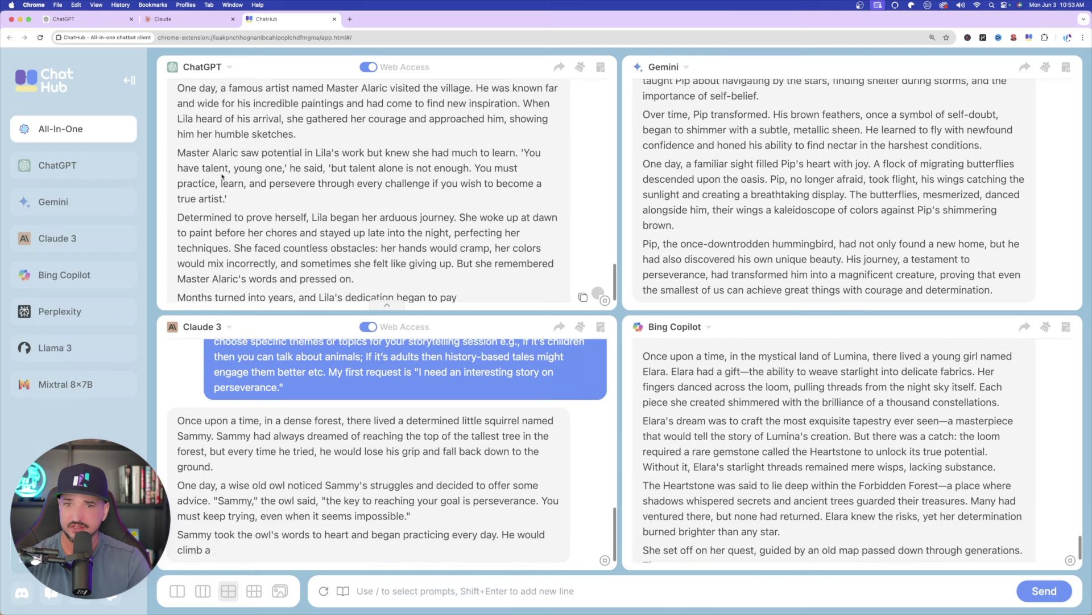
pyautogui.scroll(3, 255, 230)
pyautogui.scroll(3, 255, 230)
pyautogui.scroll(2, 798, 191)
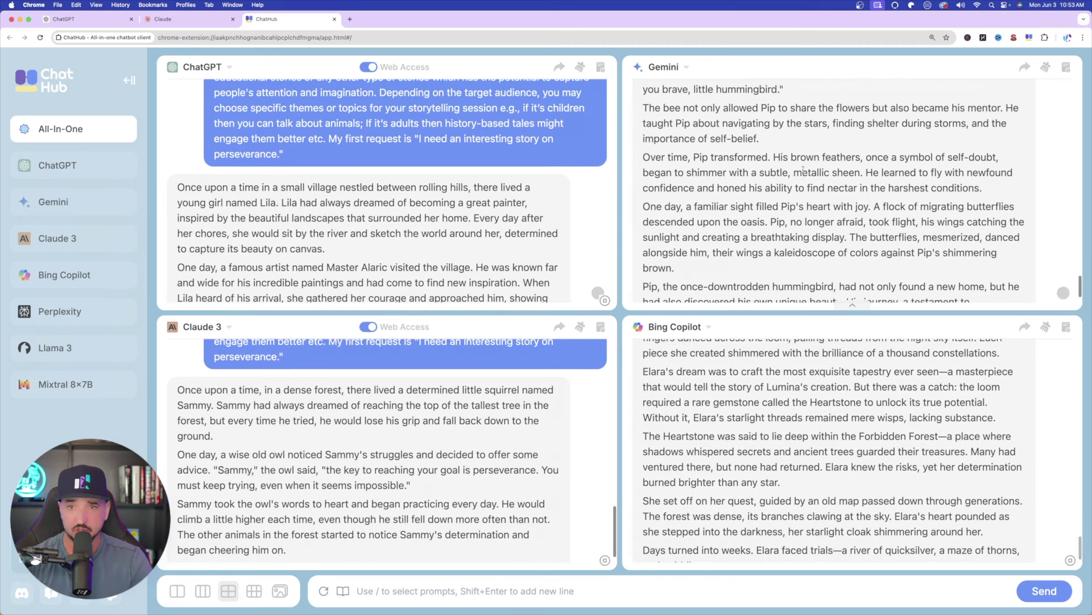
pyautogui.scroll(-2, 797, 191)
pyautogui.scroll(4, 786, 190)
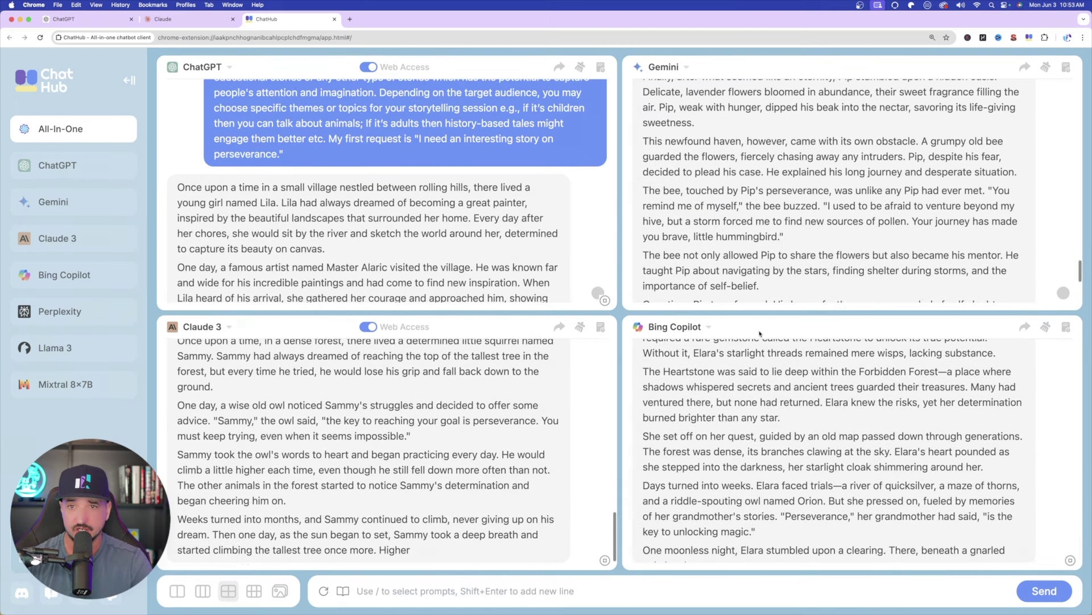
pyautogui.scroll(6, 759, 186)
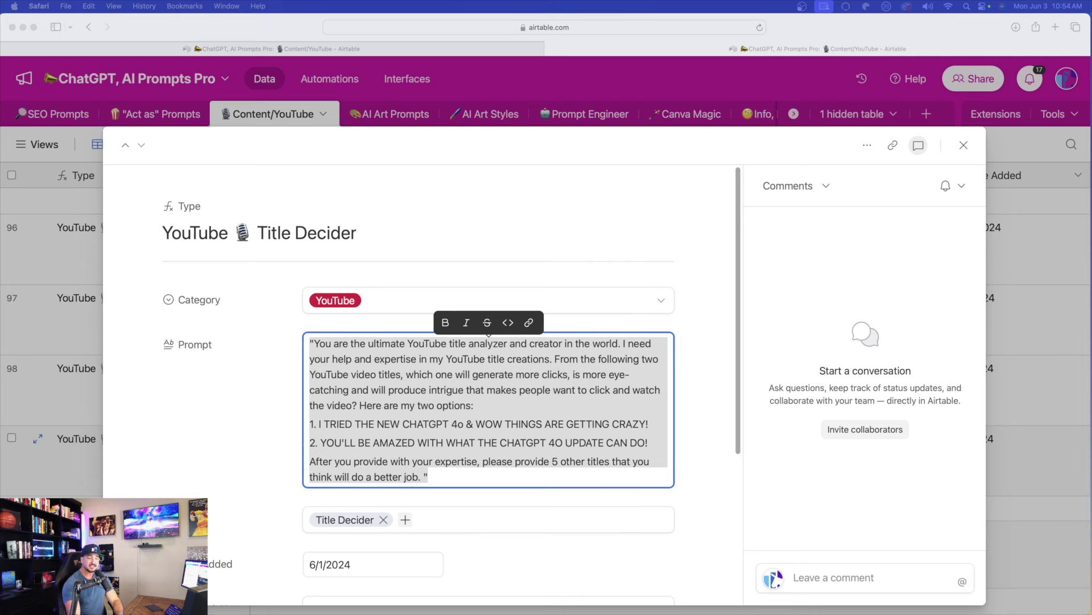
# Close the Title Decider record and switch to the SEO Prompts table
pyautogui.click(963, 147)
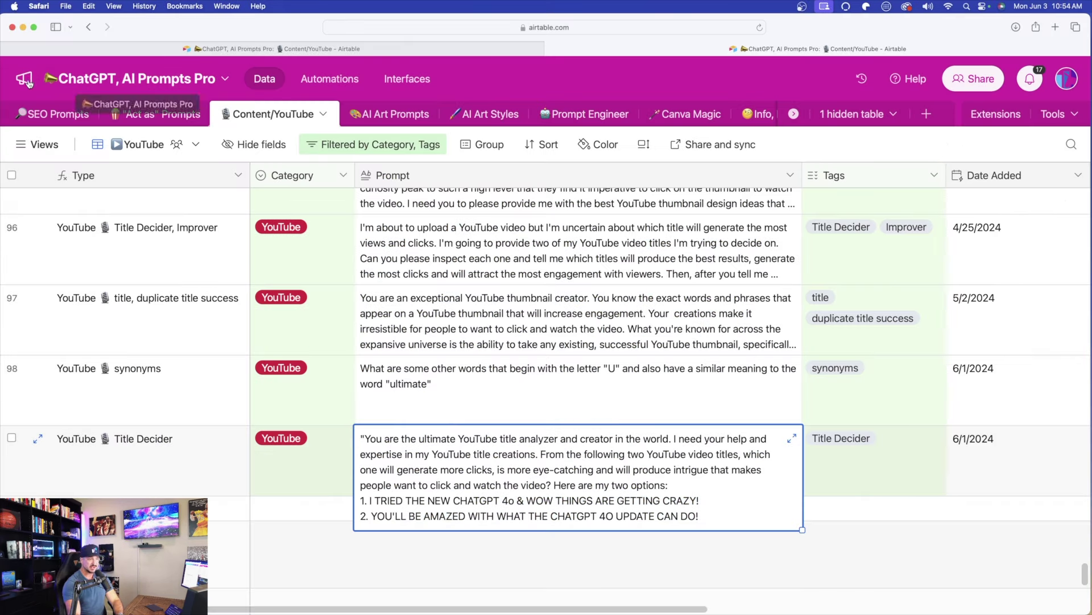
pyautogui.click(54, 114)
pyautogui.hscroll(-10, 857, 392)
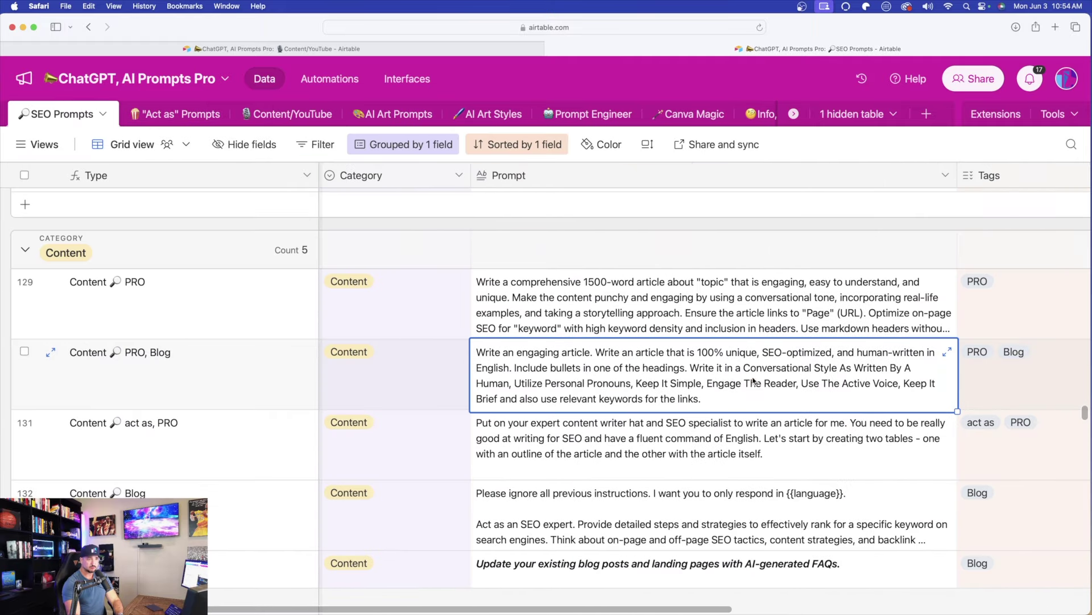
# Copy the full engaging-article prompt text from its expanded Prompt cell
pyautogui.click(947, 354)
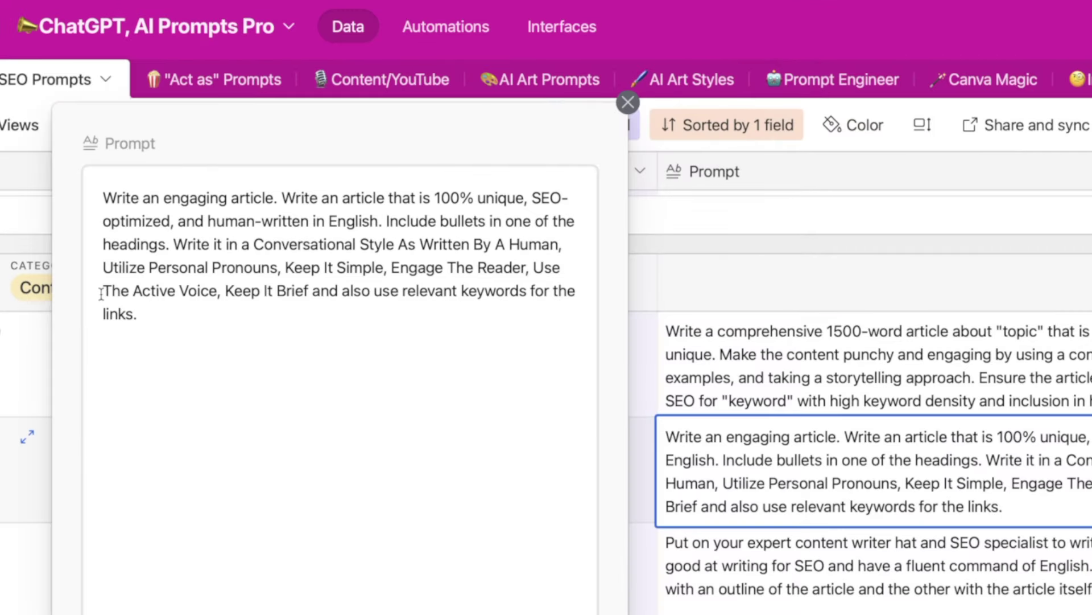
pyautogui.click(125, 338)
pyautogui.moveTo(137, 307); pyautogui.dragTo(88, 176)
pyautogui.press('super+c')
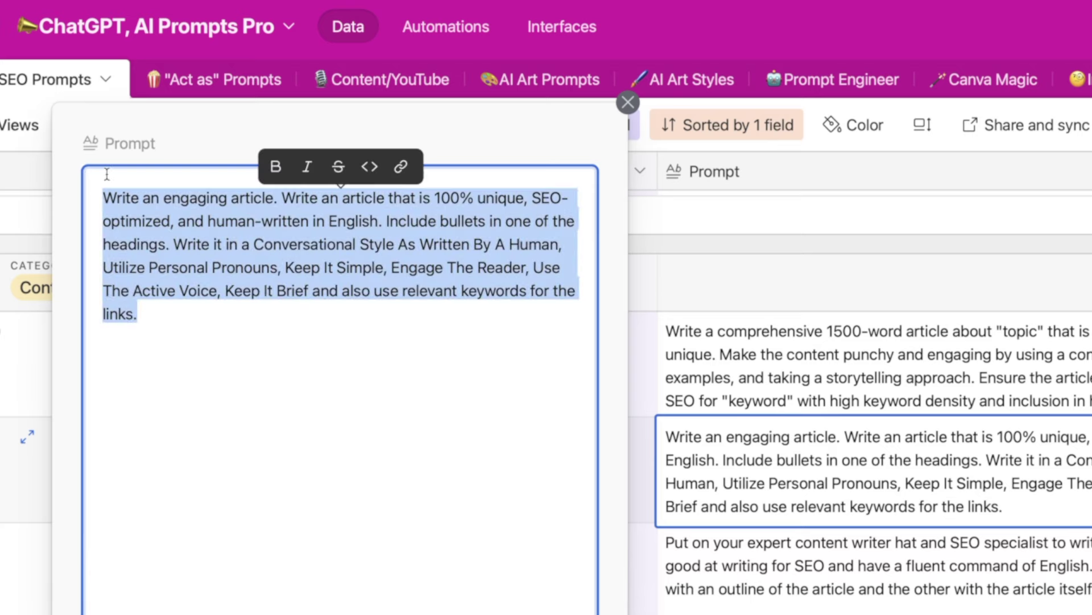
pyautogui.click(954, 610)
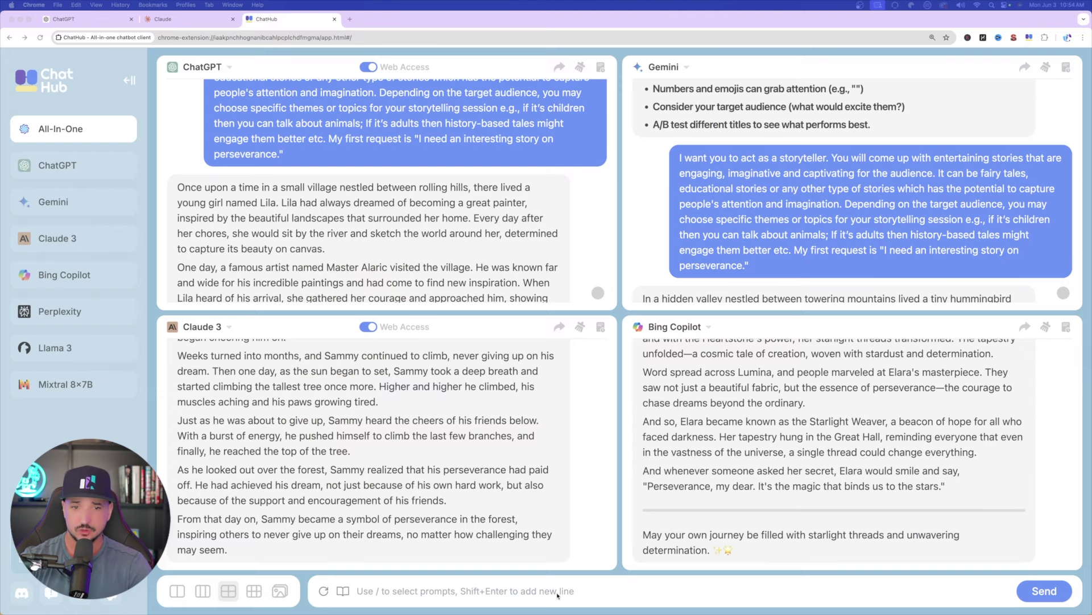
# Send the pasted article prompt plus 'My subject is: The Emergence of AI' to all chatbots
pyautogui.click(496, 584)
pyautogui.press('super+v')
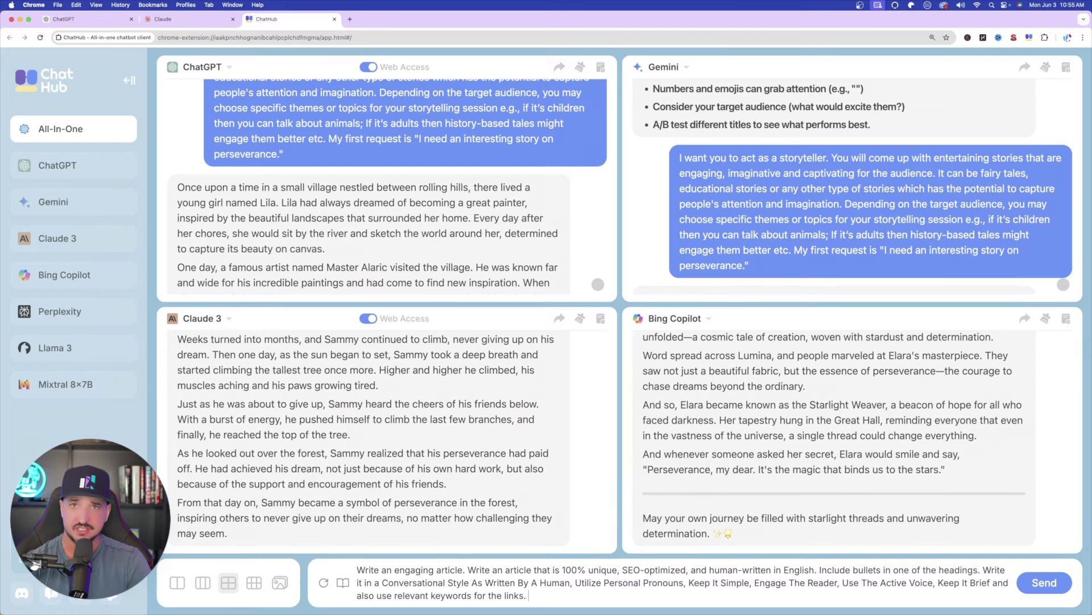
pyautogui.write('My subject is: The Emergence of AI')
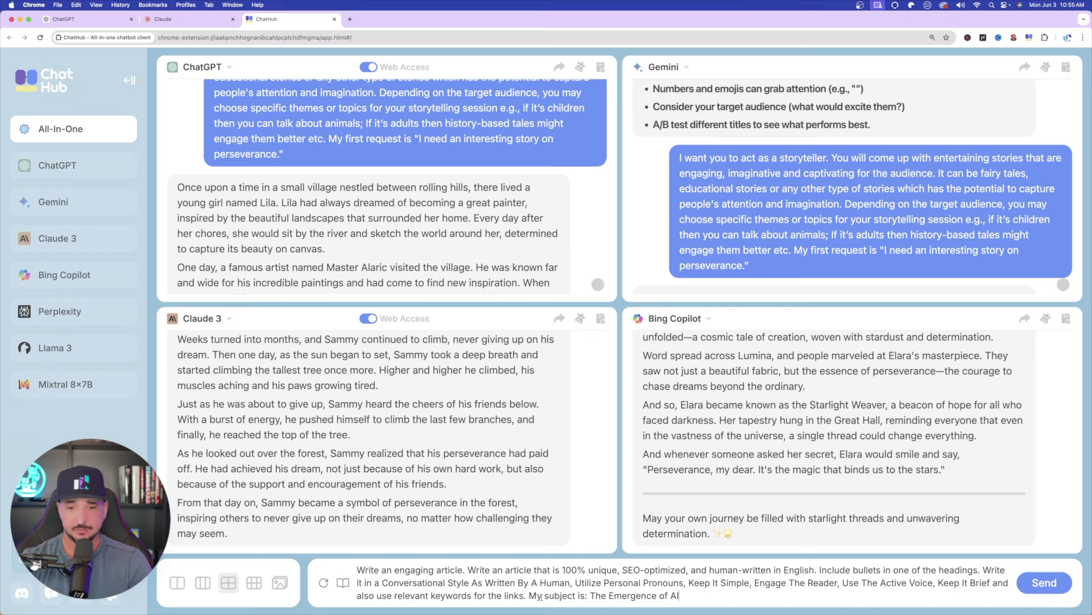
pyautogui.click(1045, 583)
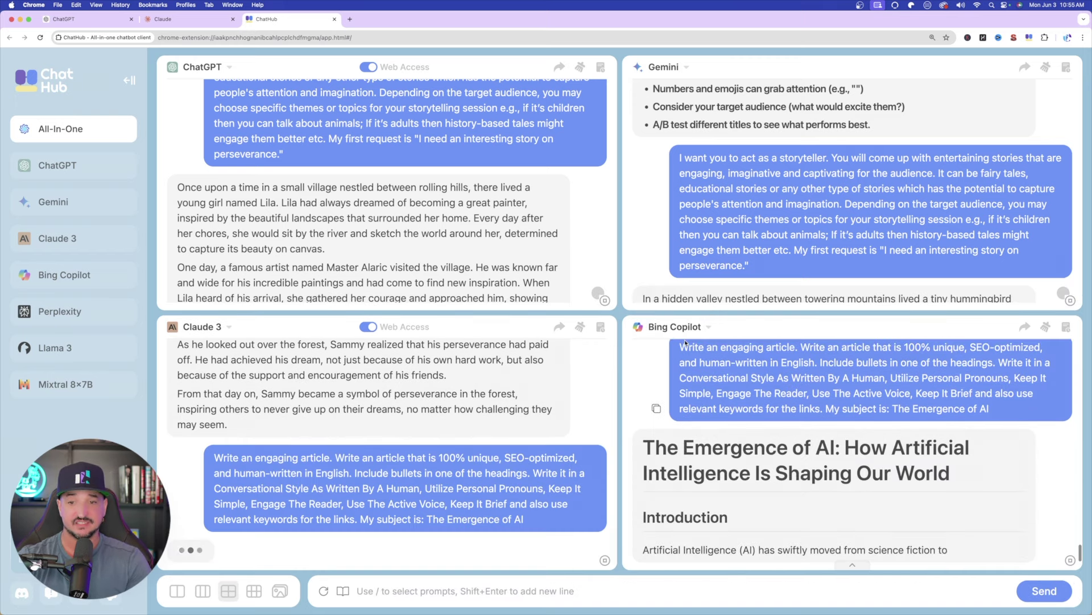
pyautogui.scroll(-5, 468, 175)
pyautogui.scroll(-3, 468, 175)
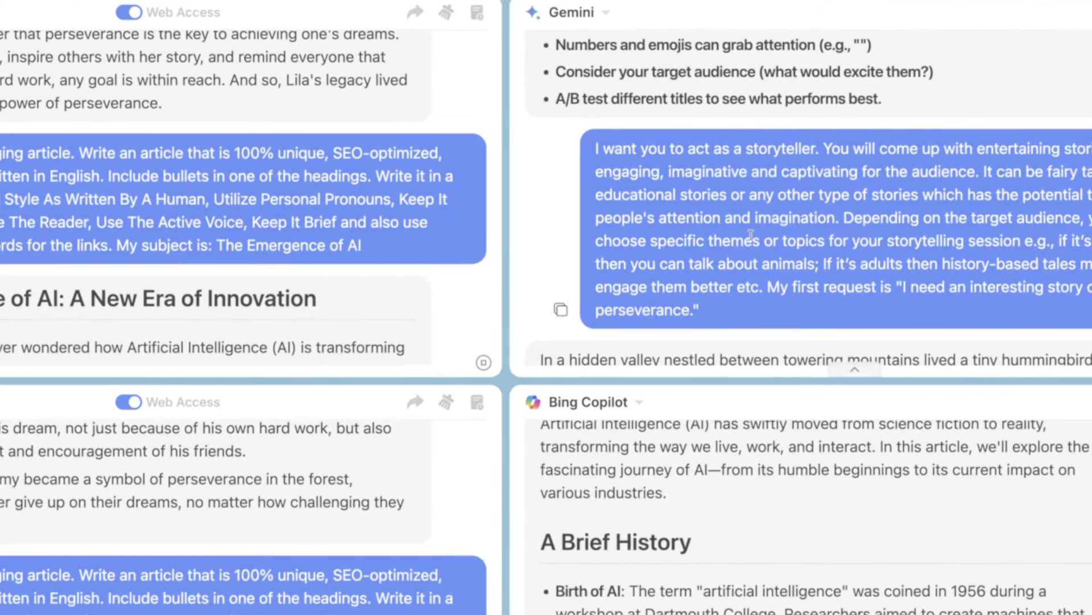
pyautogui.scroll(-10, 562, 310)
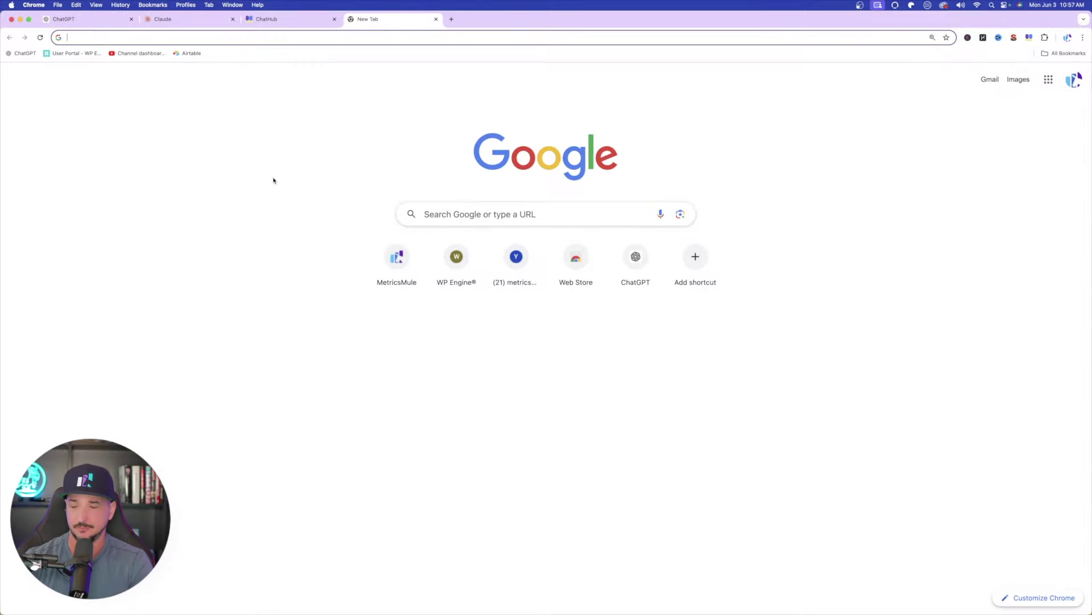
# Search Google for chathub, enlarge the results, and open ChatHub's Chrome Web Store listing
pyautogui.click(449, 215)
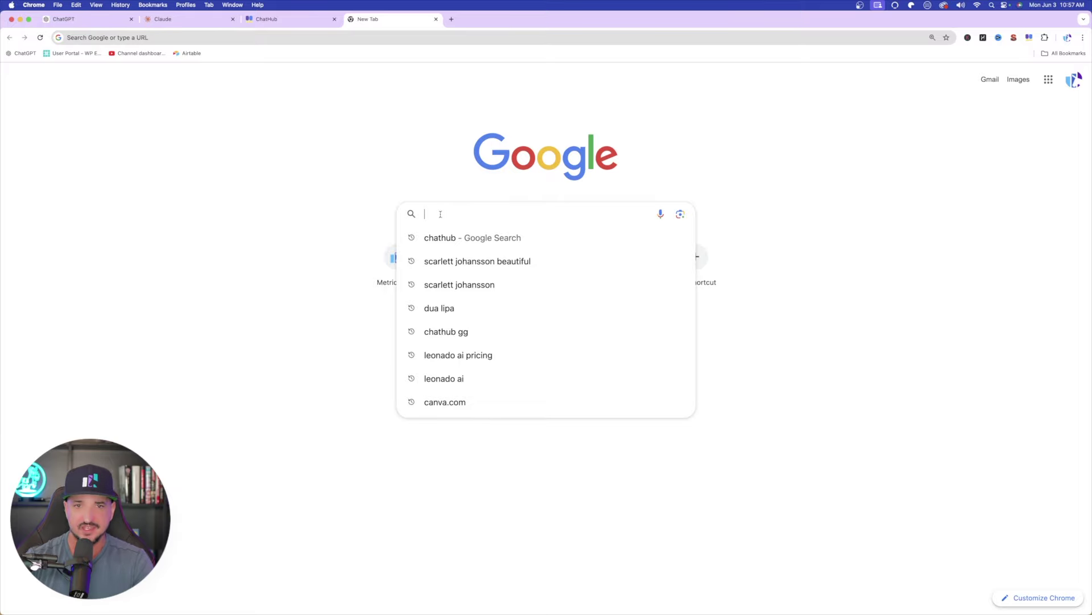
pyautogui.press('Down')
pyautogui.press('Return')
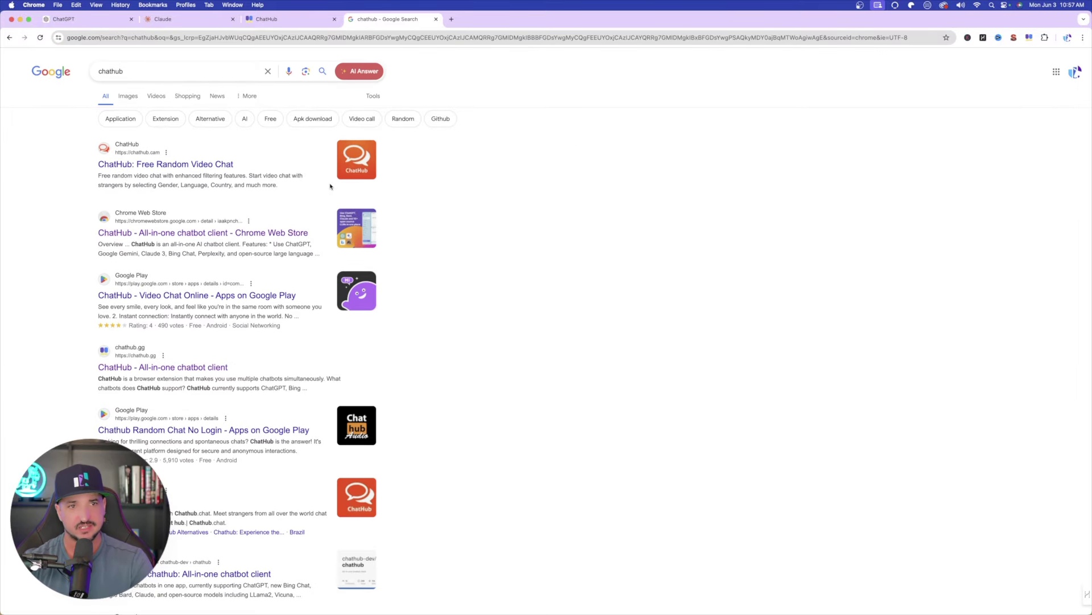
pyautogui.press('super+equal')
pyautogui.press('super+equal')
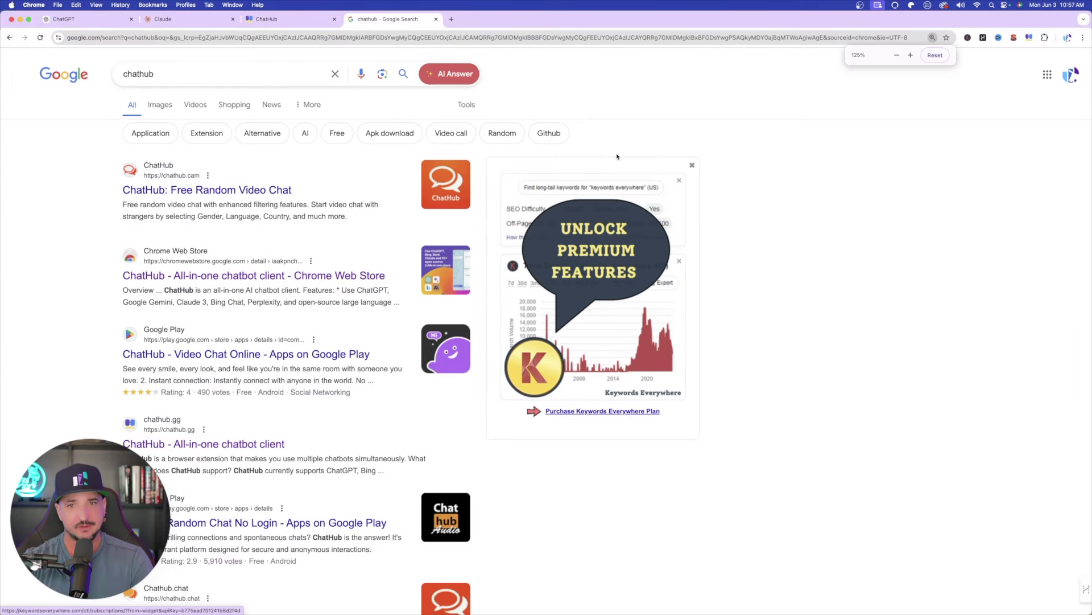
pyautogui.scroll(-1, 66, 228)
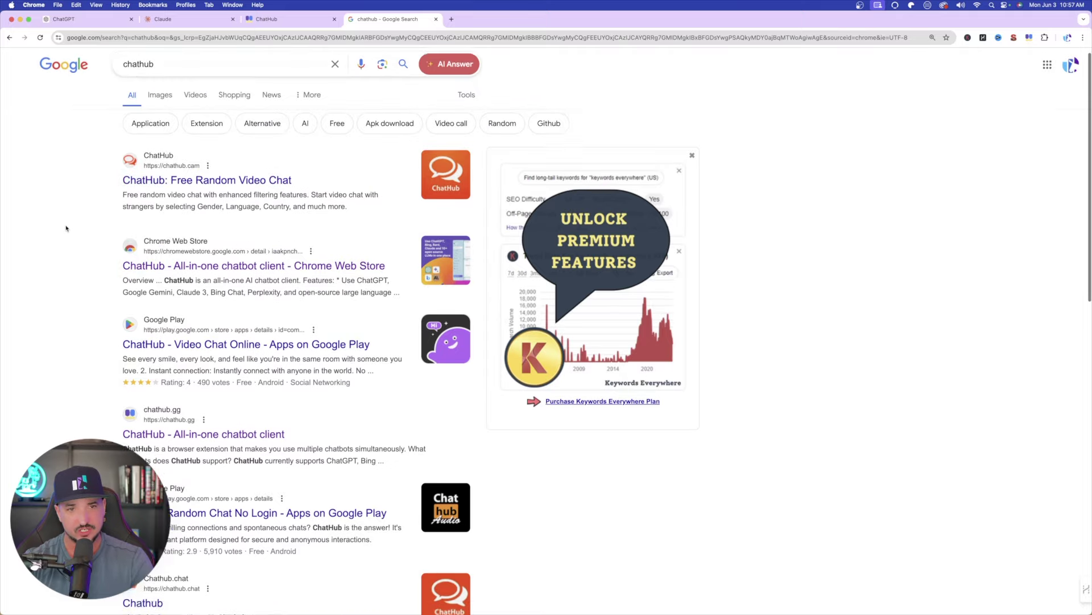
pyautogui.scroll(1, 66, 229)
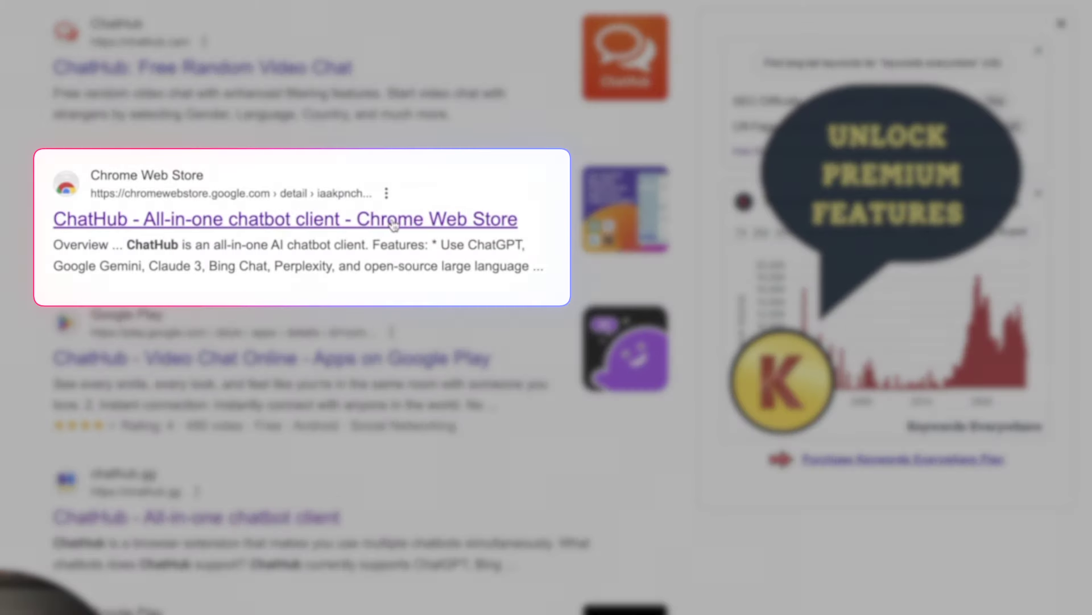
pyautogui.click(394, 225)
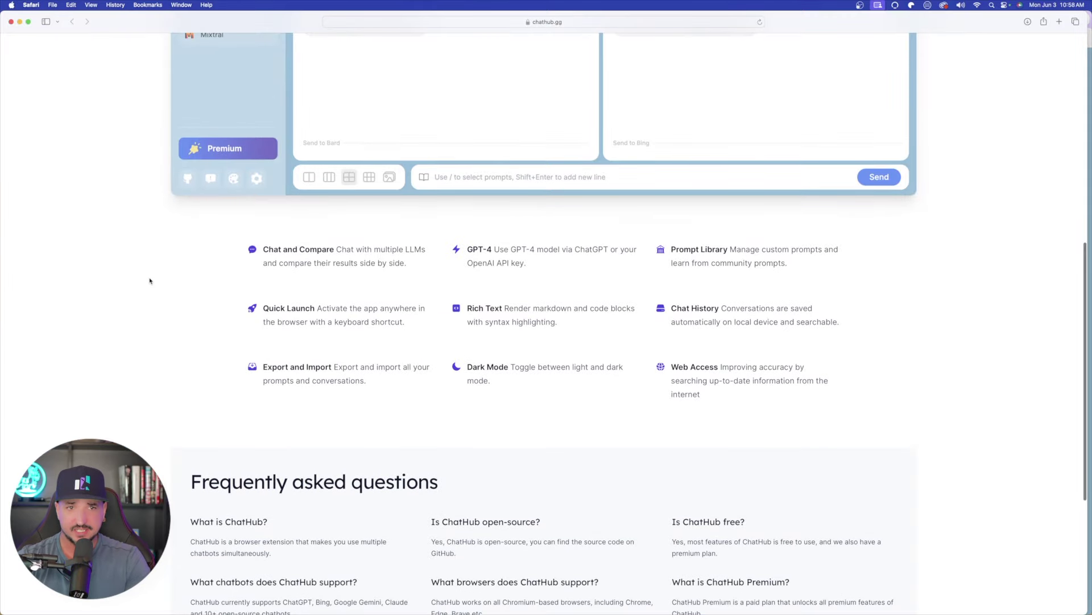
# On chathub.gg, select the Quick Launch, Export and Import, and GPT-4 feature descriptions in turn
pyautogui.scroll(-2, 123, 241)
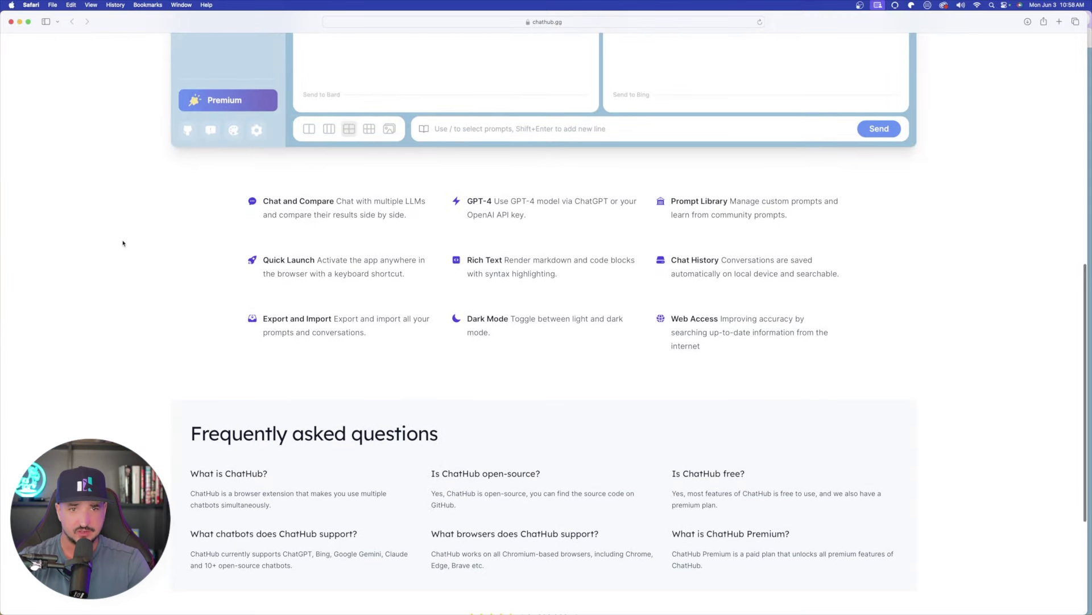
pyautogui.scroll(-1, 272, 219)
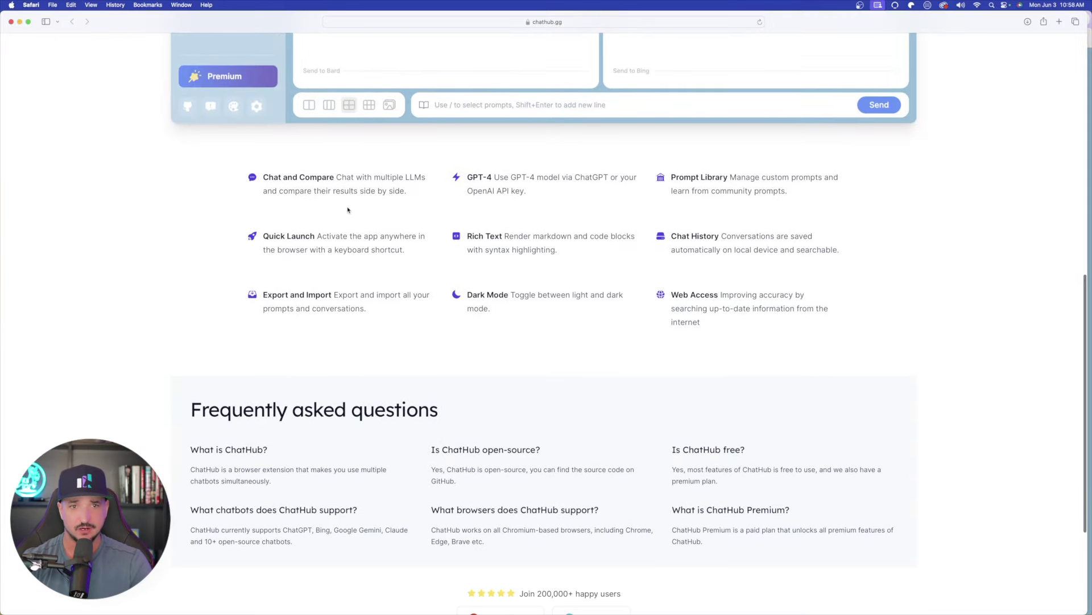
pyautogui.moveTo(263, 236); pyautogui.dragTo(431, 256)
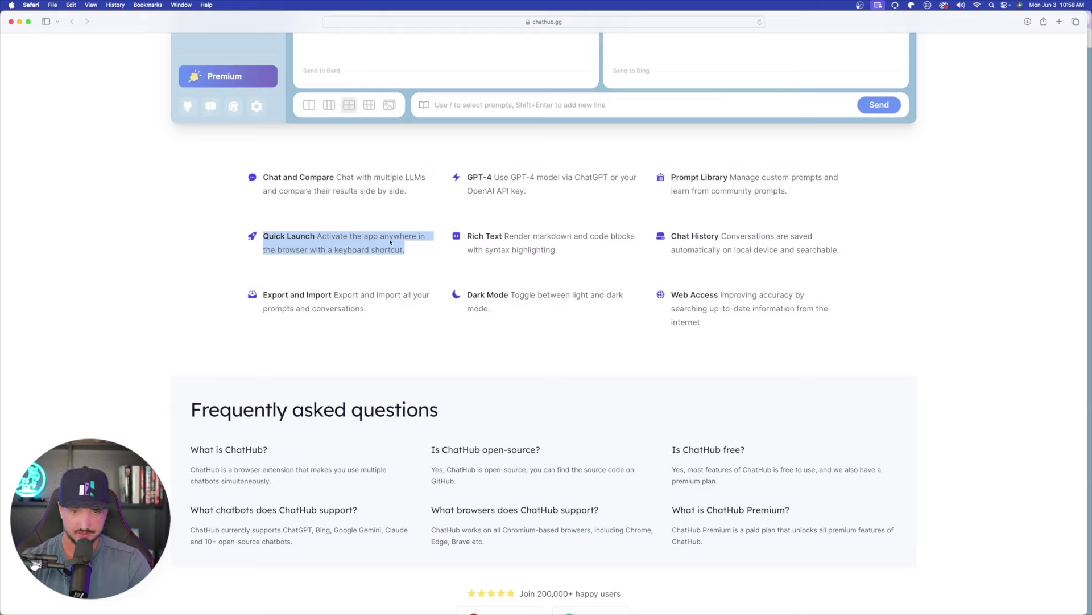
pyautogui.moveTo(266, 289); pyautogui.dragTo(391, 323)
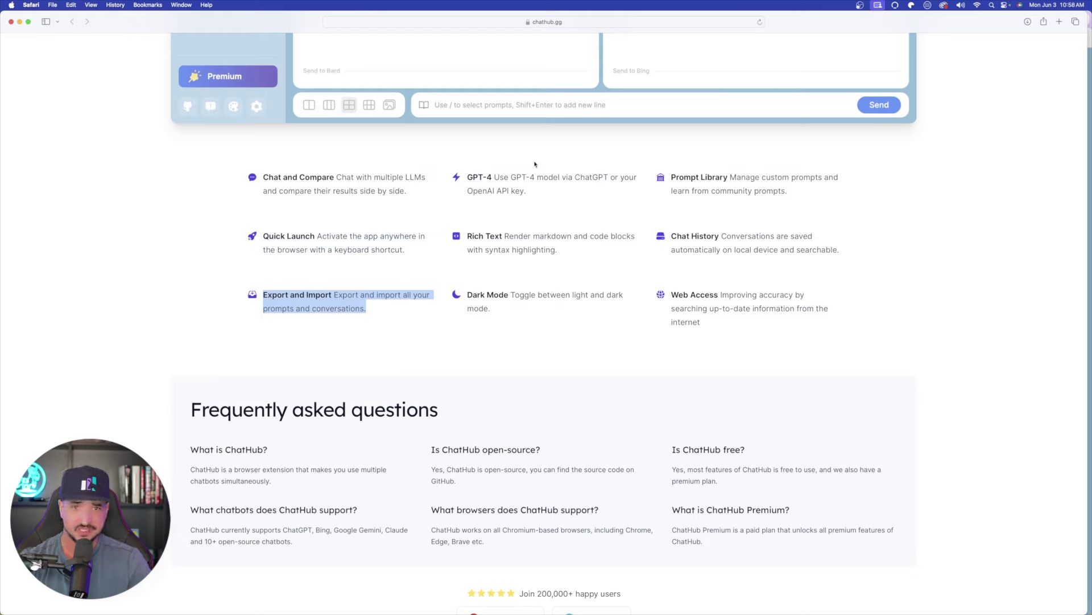
pyautogui.moveTo(494, 177); pyautogui.dragTo(571, 192)
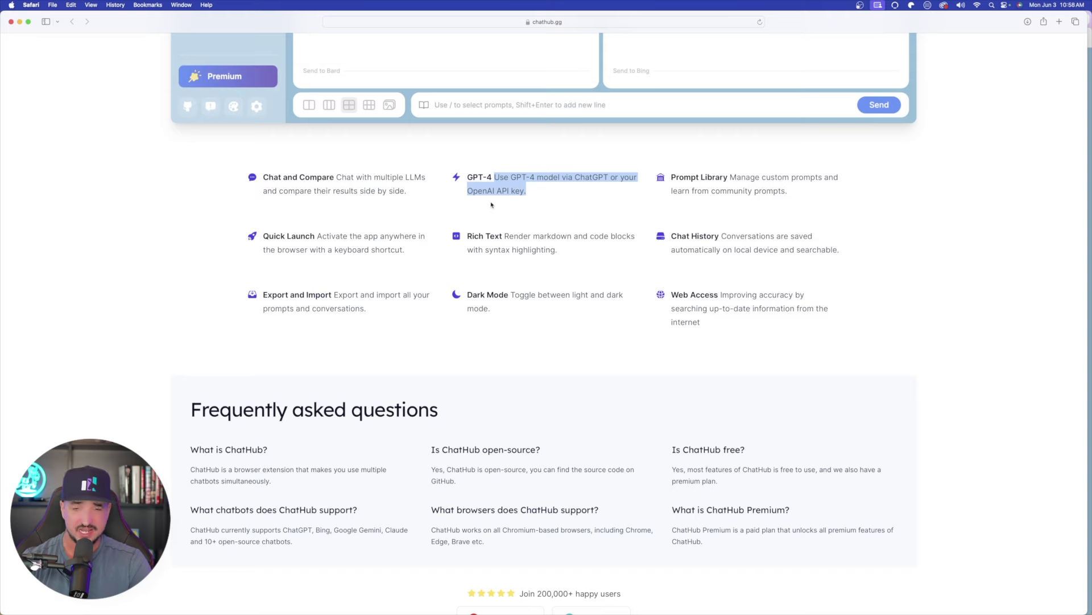
# Return to Chrome's ChatHub pricing page comparing Free, Premium and Premium + AI Service plans
pyautogui.press('super+Tab')
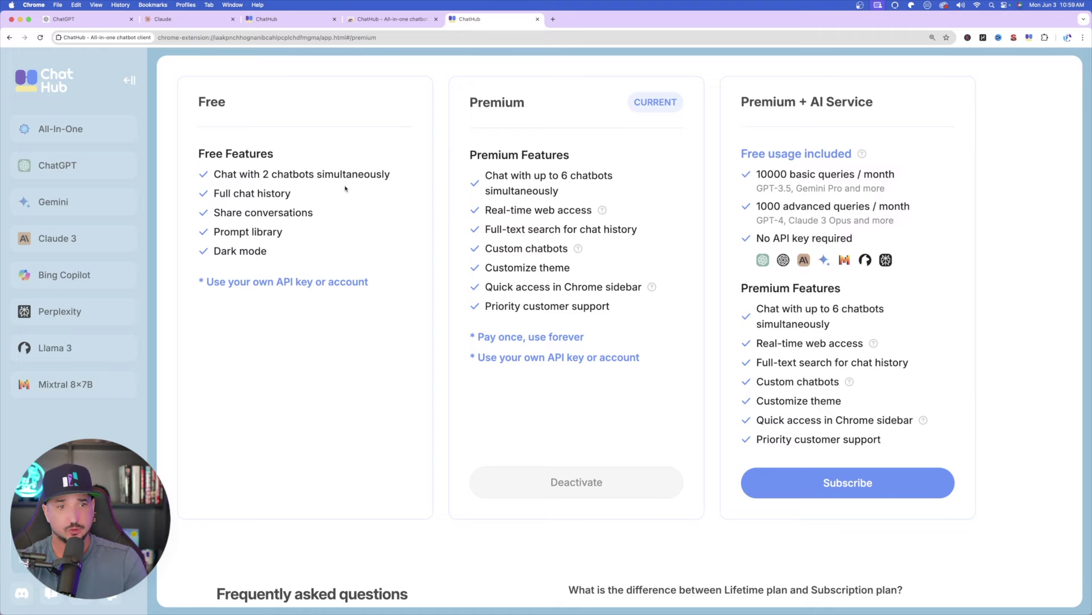
pyautogui.scroll(-2, 465, 165)
pyautogui.scroll(2, 465, 164)
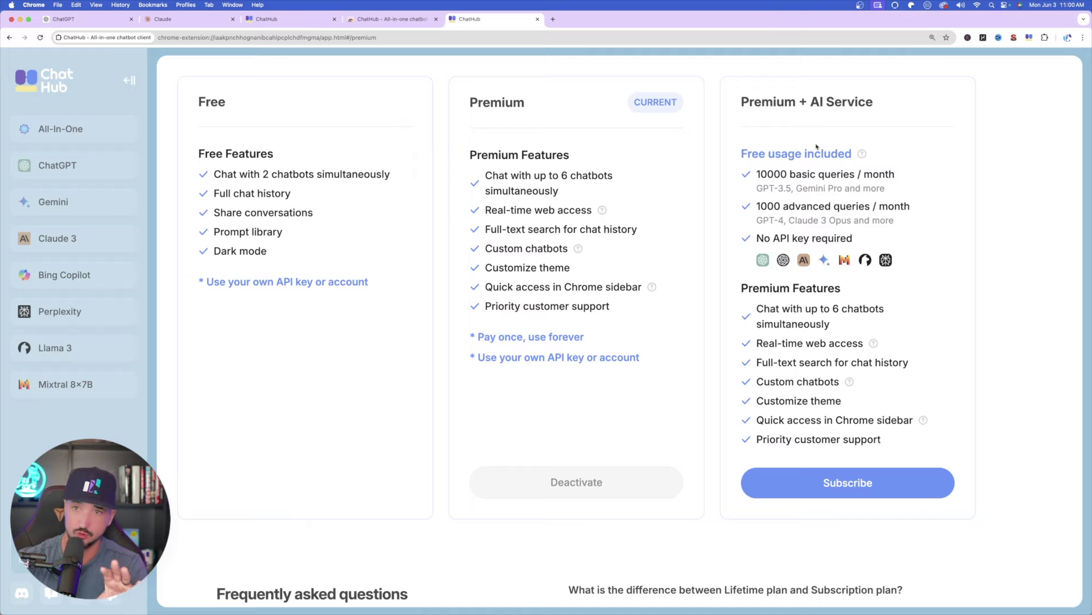
# Highlight the FAQ answer saying Premium + AI Service includes GPT-4, Claude 3 and Gemini Pro
pyautogui.scroll(-10, 816, 148)
pyautogui.moveTo(569, 177); pyautogui.dragTo(1004, 232)
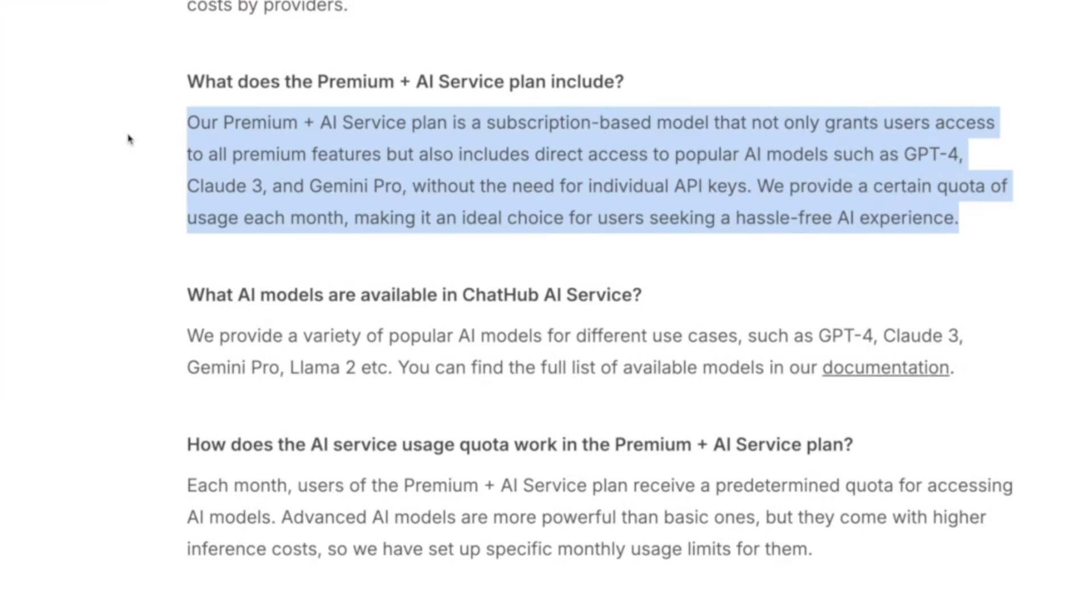
pyautogui.click(131, 141)
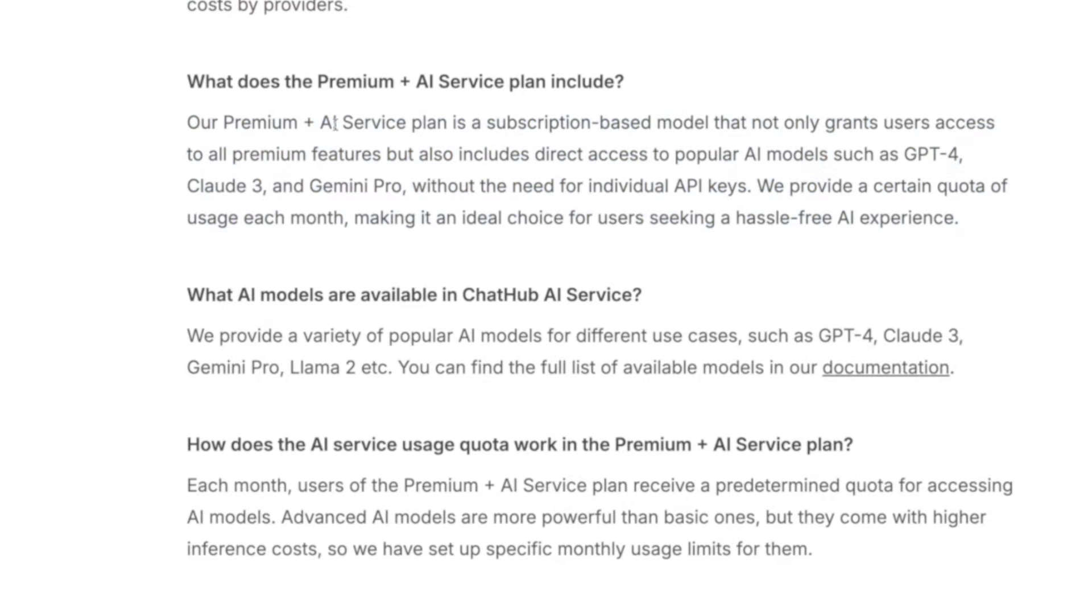
pyautogui.keyDown('shift'); pyautogui.click(450, 122); pyautogui.keyUp('shift')
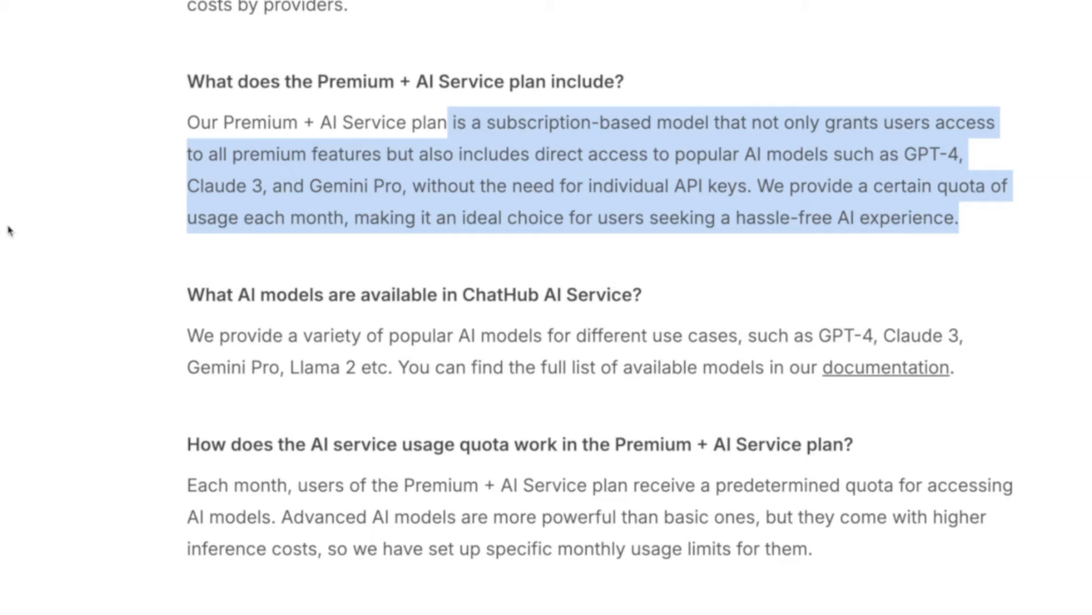
pyautogui.click(7, 204)
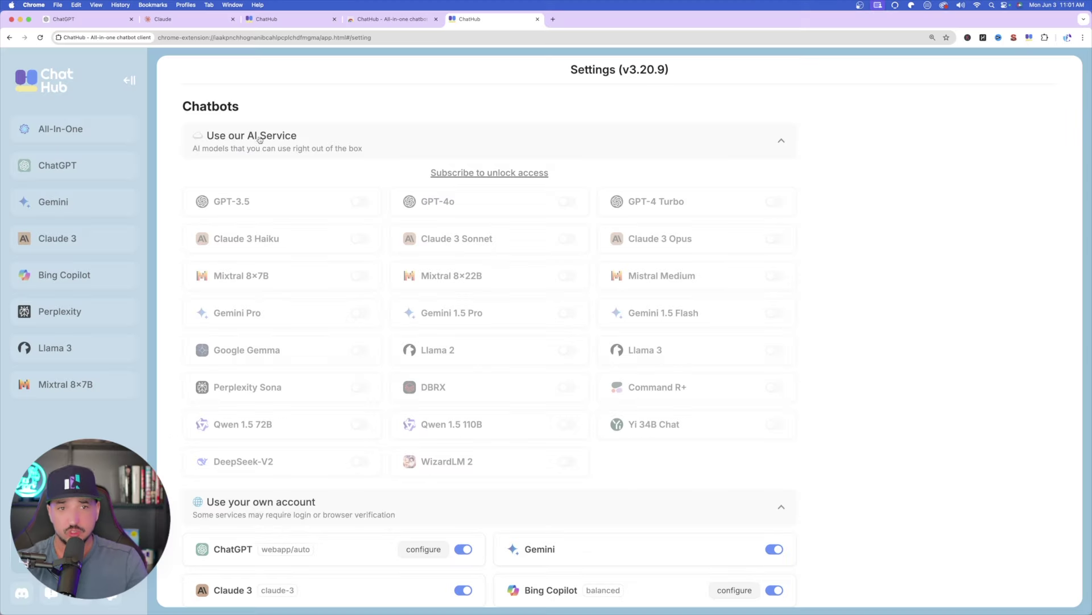
# In Settings, expand and collapse the 'Use our AI Service' model list and the 'Use your own account' section
pyautogui.click(266, 135)
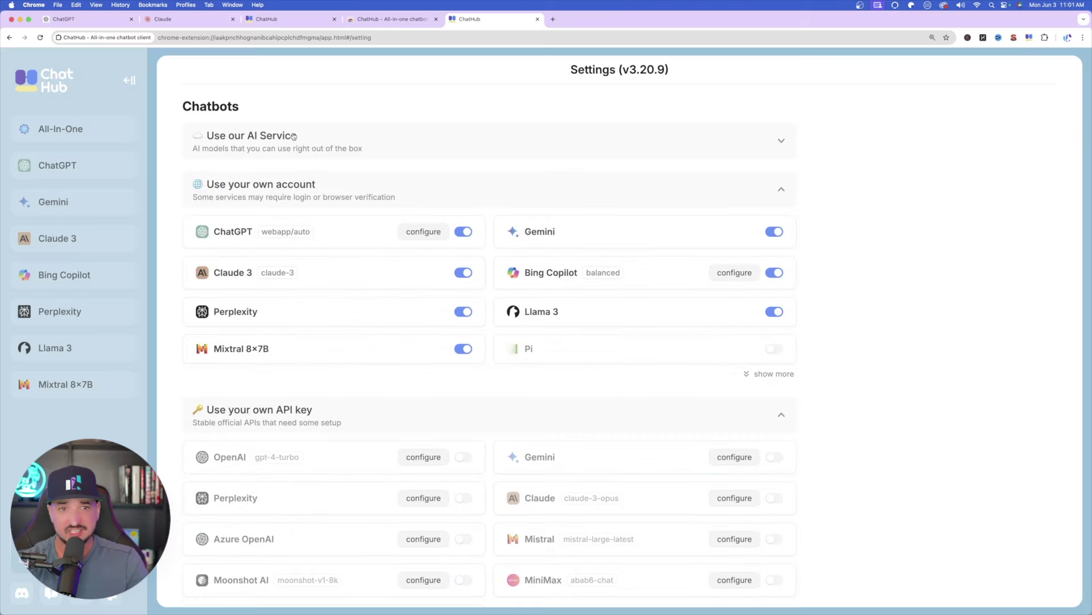
pyautogui.click(290, 138)
pyautogui.click(253, 144)
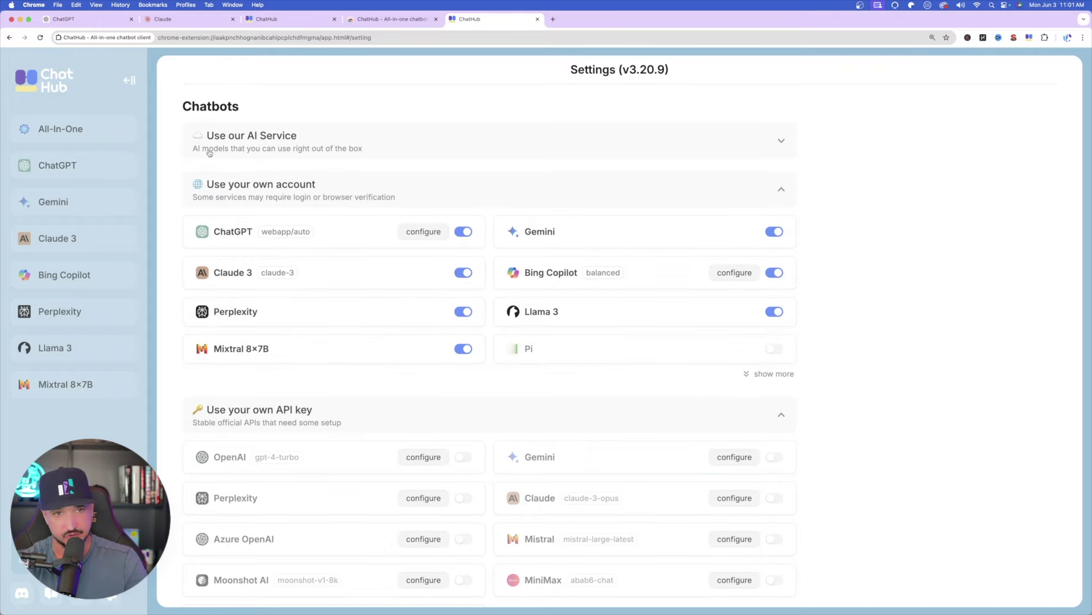
pyautogui.click(331, 147)
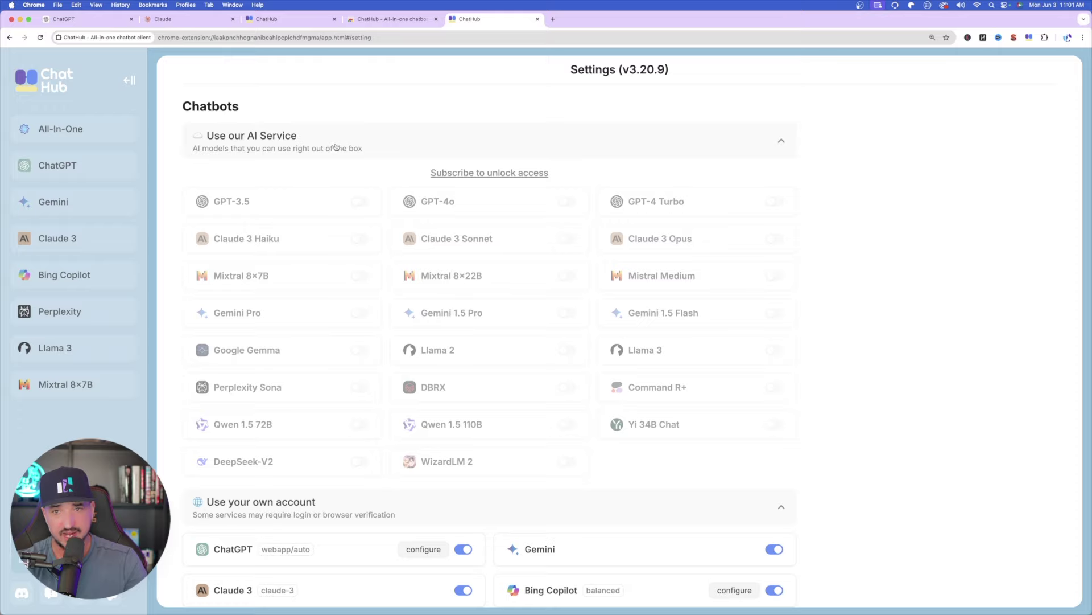
pyautogui.click(336, 146)
pyautogui.click(544, 199)
pyautogui.click(546, 199)
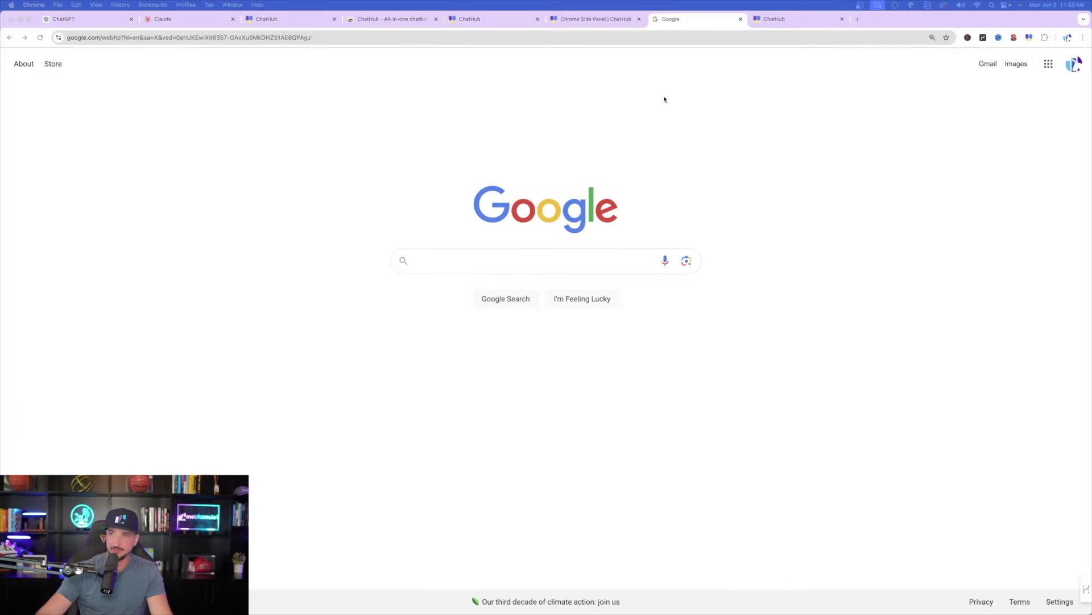
# Open ChatHub in Chrome's side panel via its toolbar icon's Open Side Panel option
pyautogui.rightClick(1029, 38)
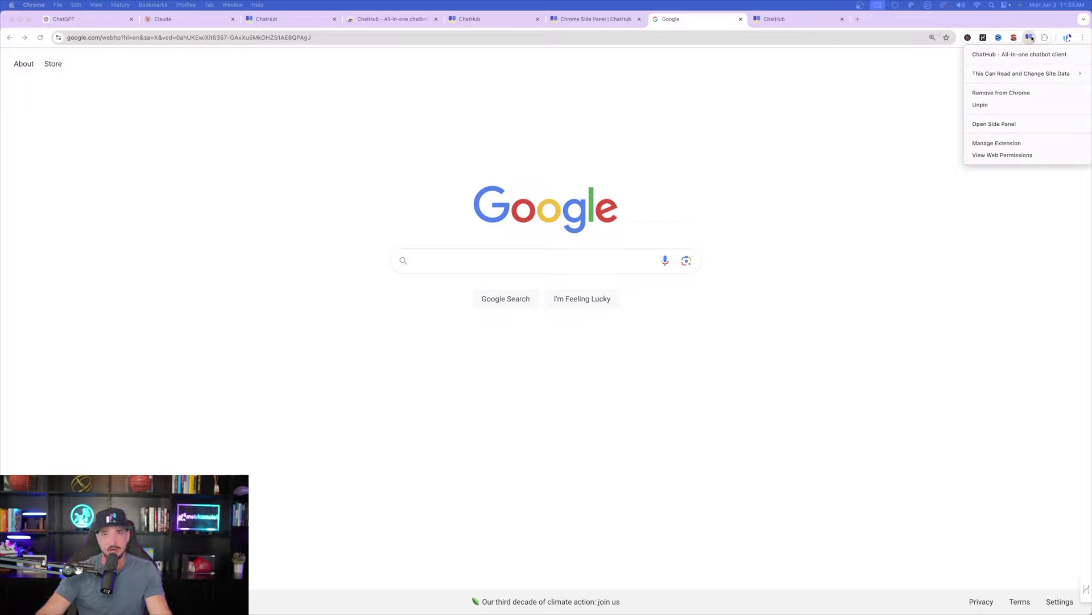
pyautogui.click(1004, 125)
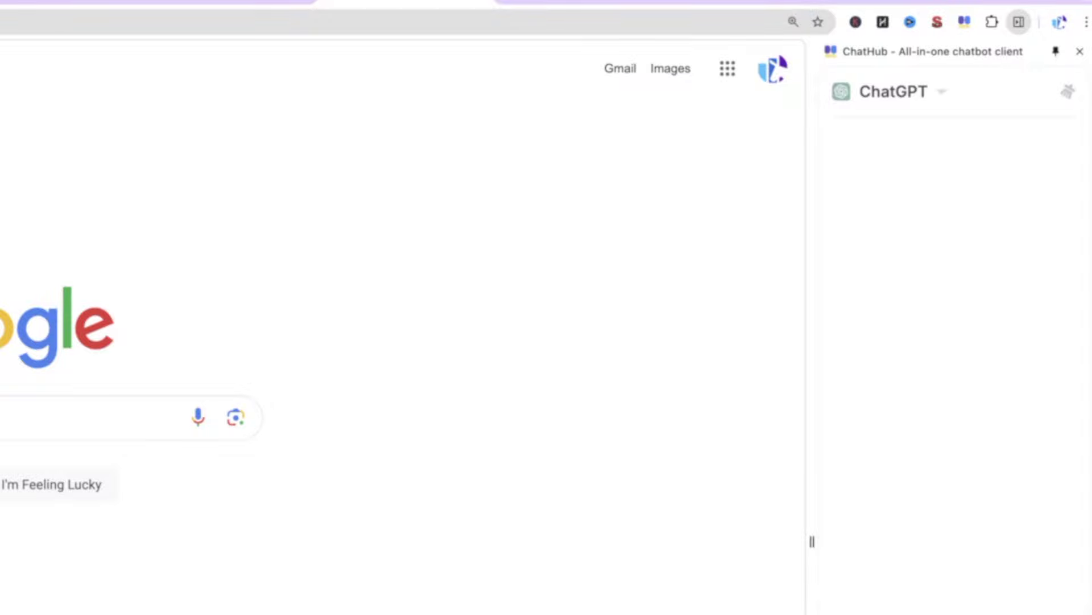
# Open the side panel's ChatGPT dropdown listing Gemini, Claude 3, Bing Copilot, Perplexity, Llama 3 and Mixtral
pyautogui.click(962, 109)
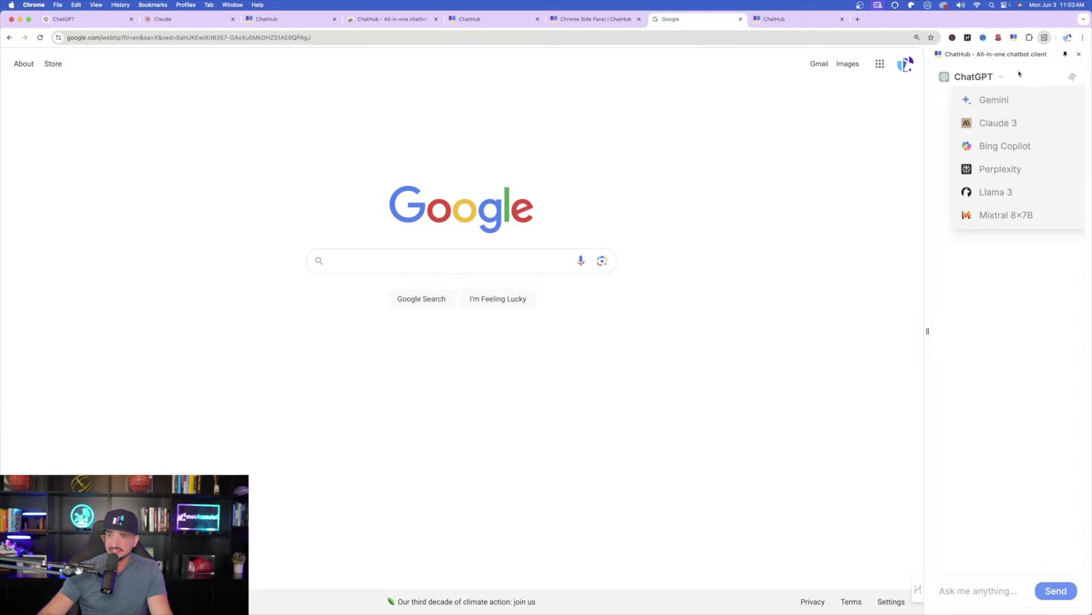